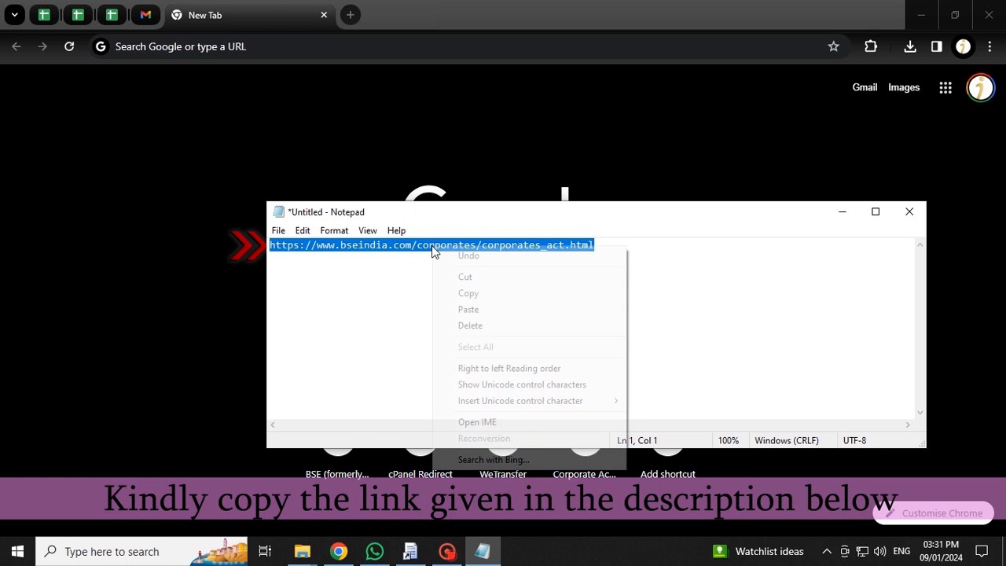
left_click(476, 293)
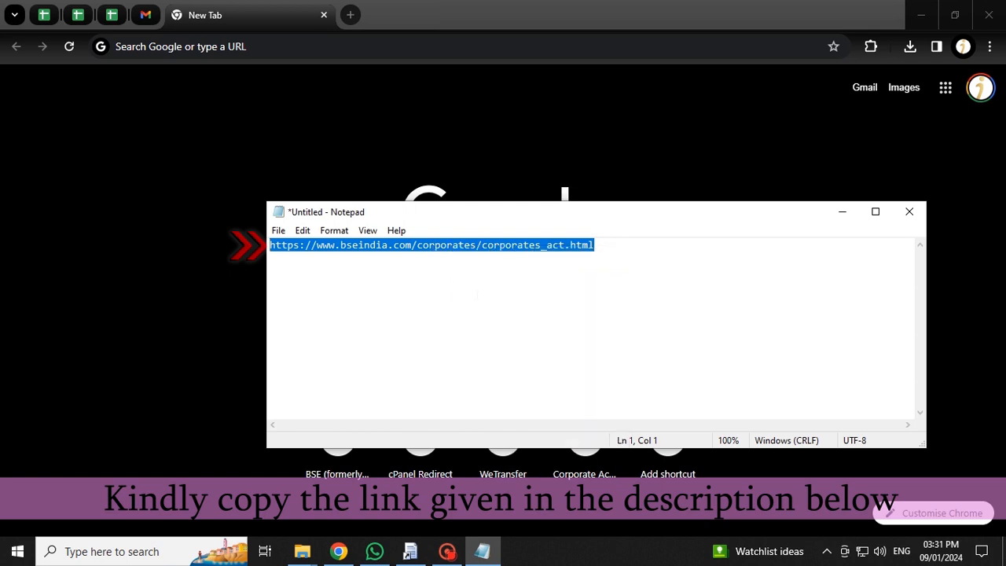
left_click(256, 45)
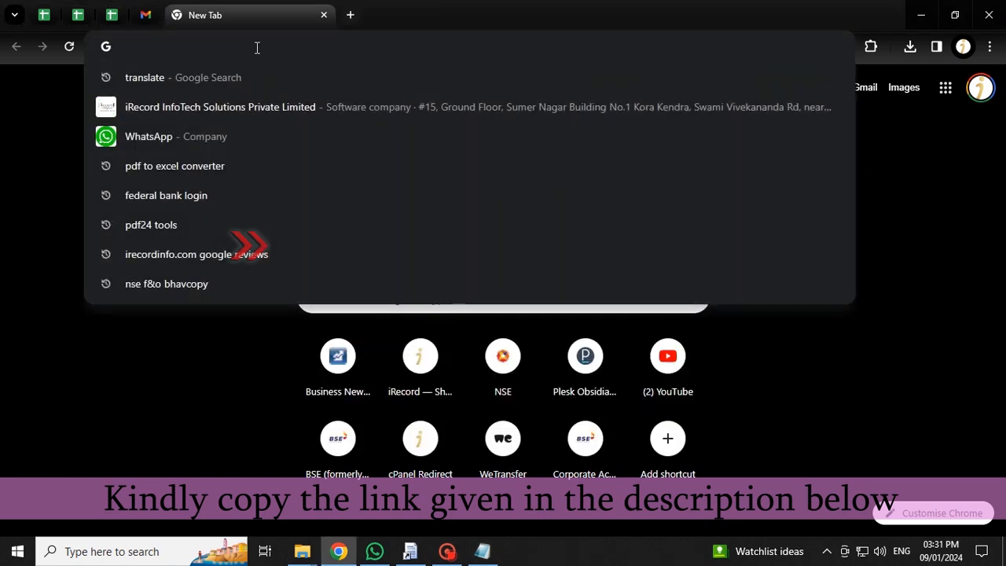
right_click(194, 46)
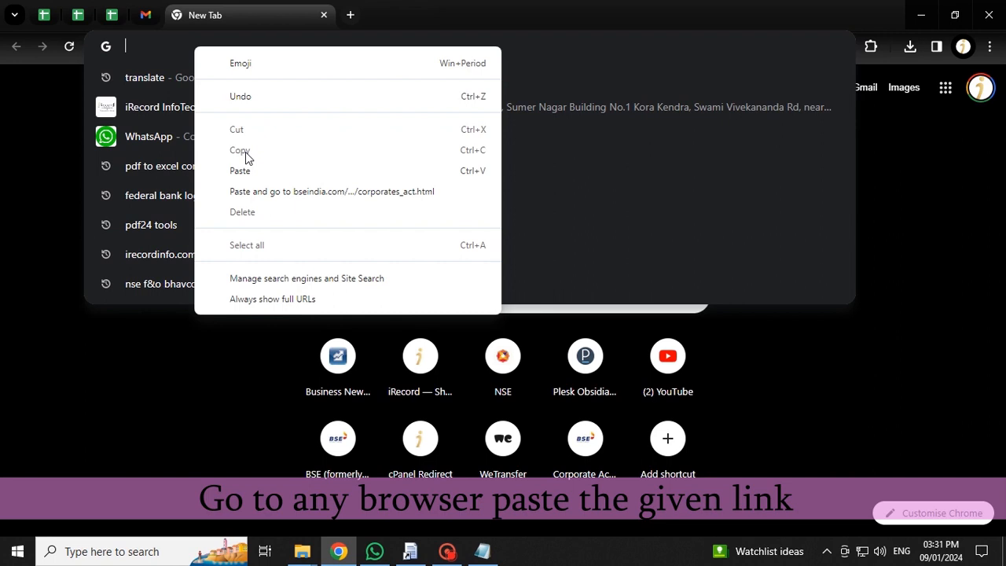
left_click(240, 171)
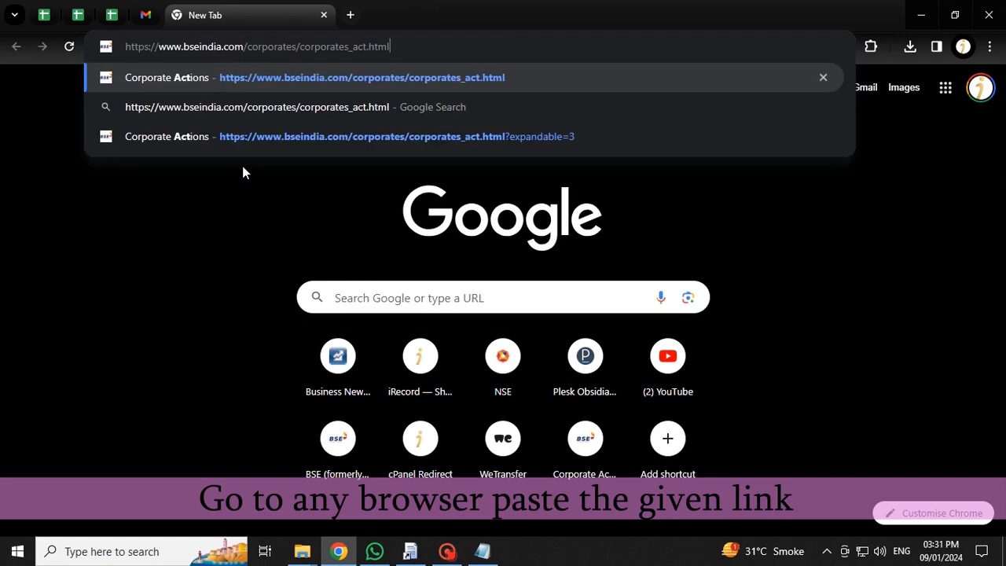
left_click(351, 78)
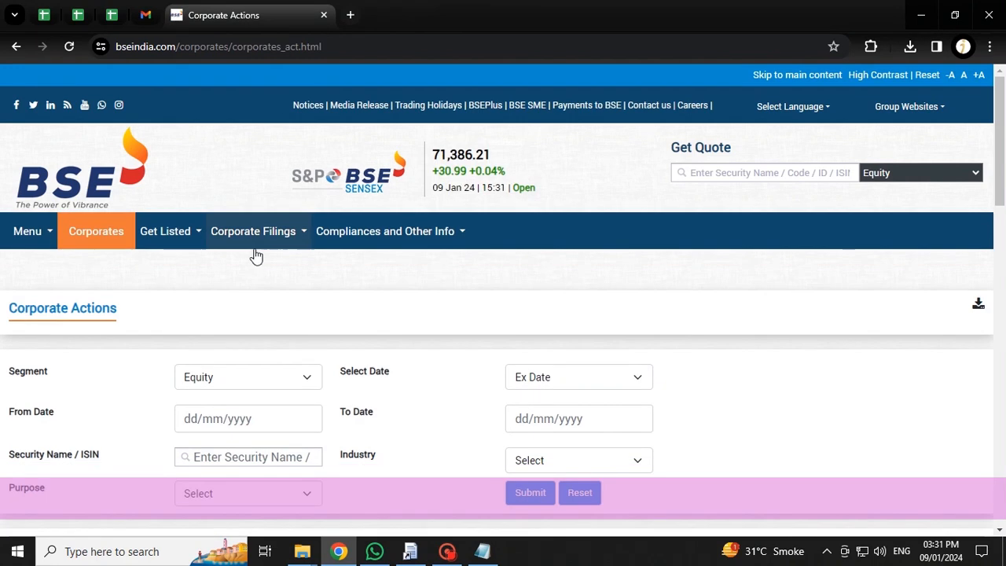
Set the Corporate Actions date range from 01/12/2023 to 31/12/2023
scroll(241, 353, "down", 2)
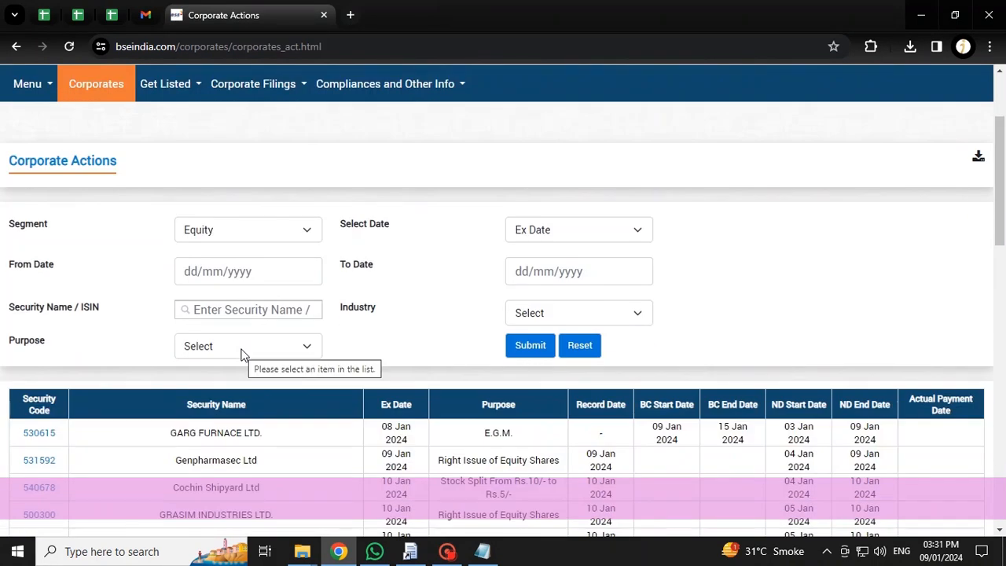
left_click(235, 271)
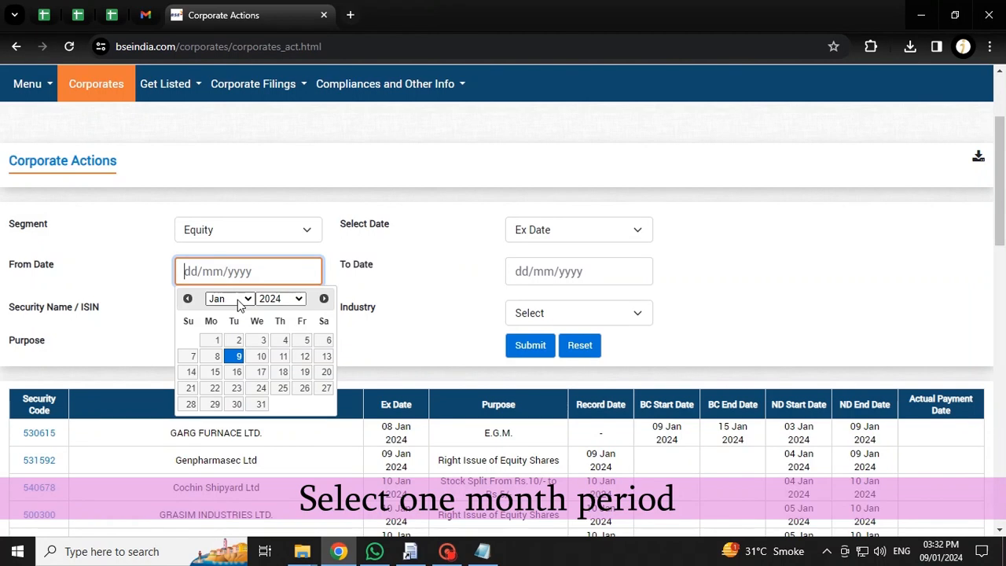
left_click(189, 299)
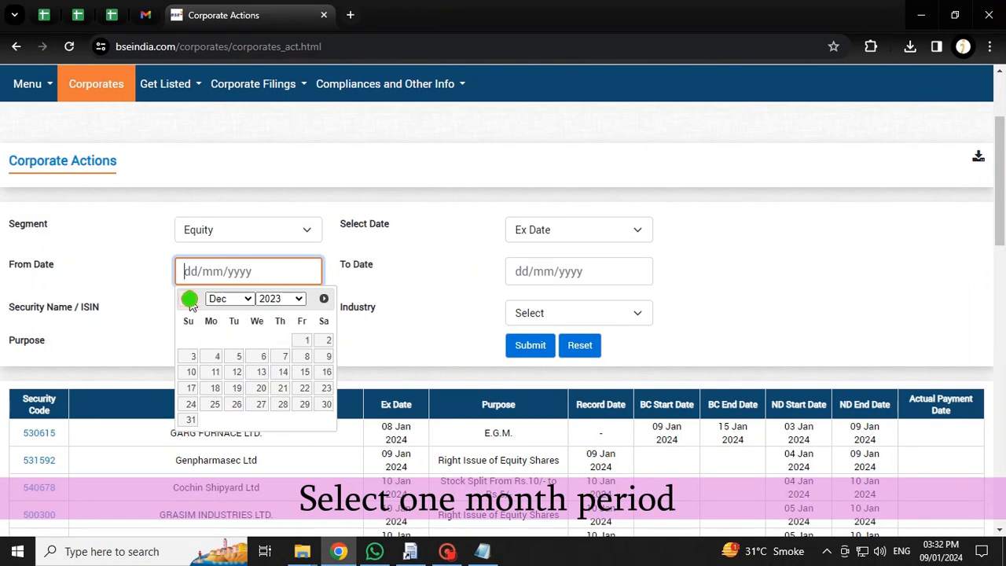
left_click(303, 341)
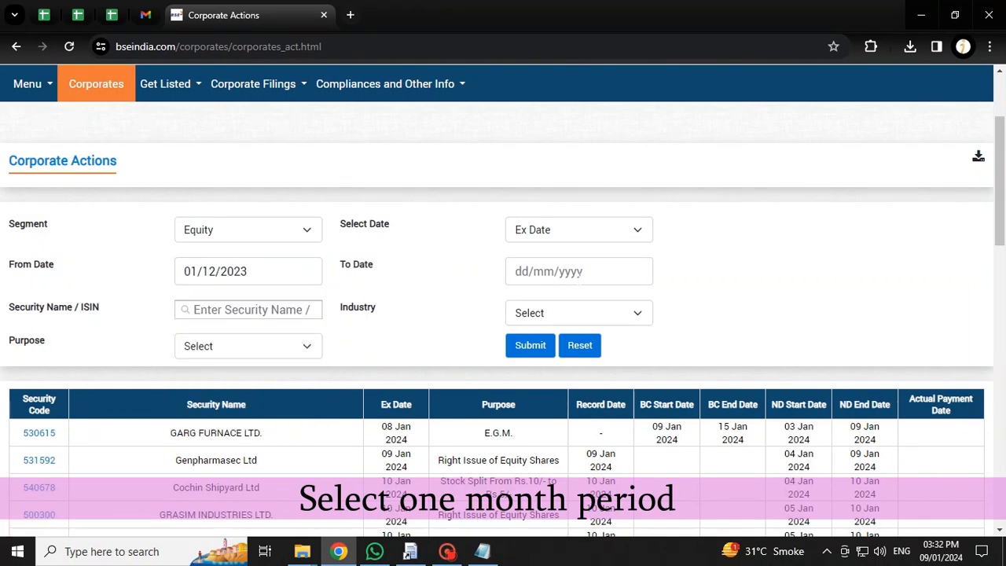
left_click(566, 271)
left_click(519, 299)
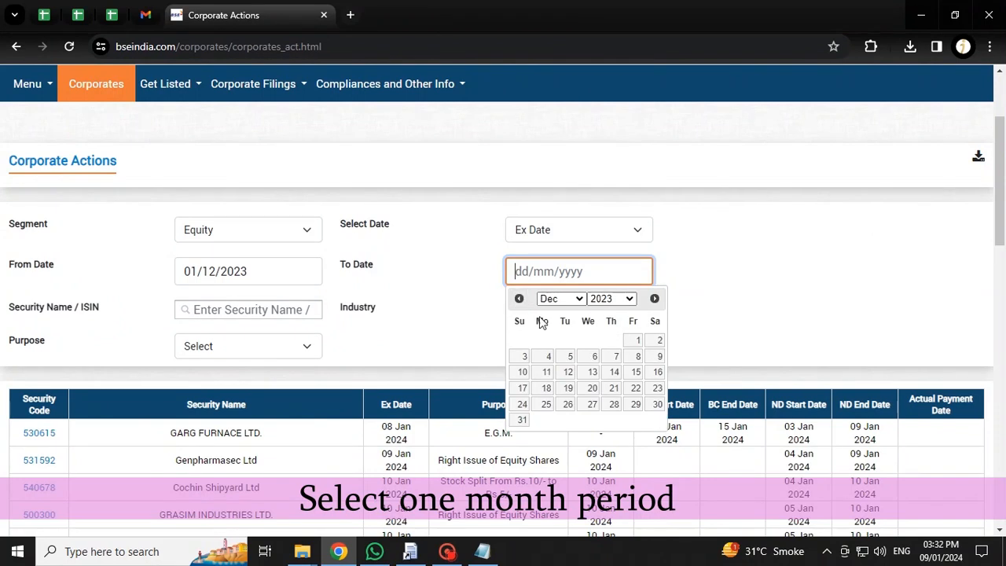
left_click(522, 420)
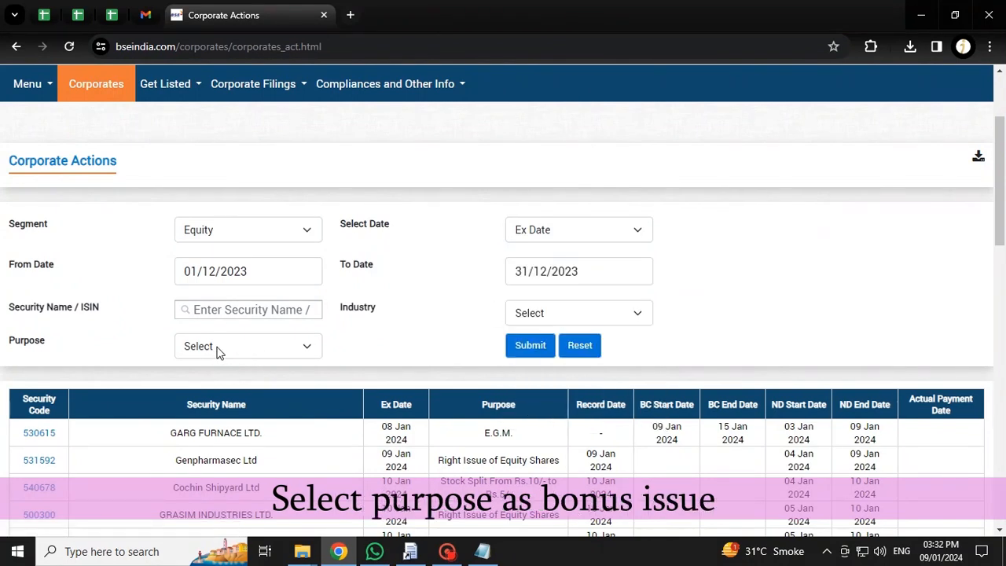
Set the purpose to Bonus Issue and submit the Corporate Actions filter
left_click(307, 349)
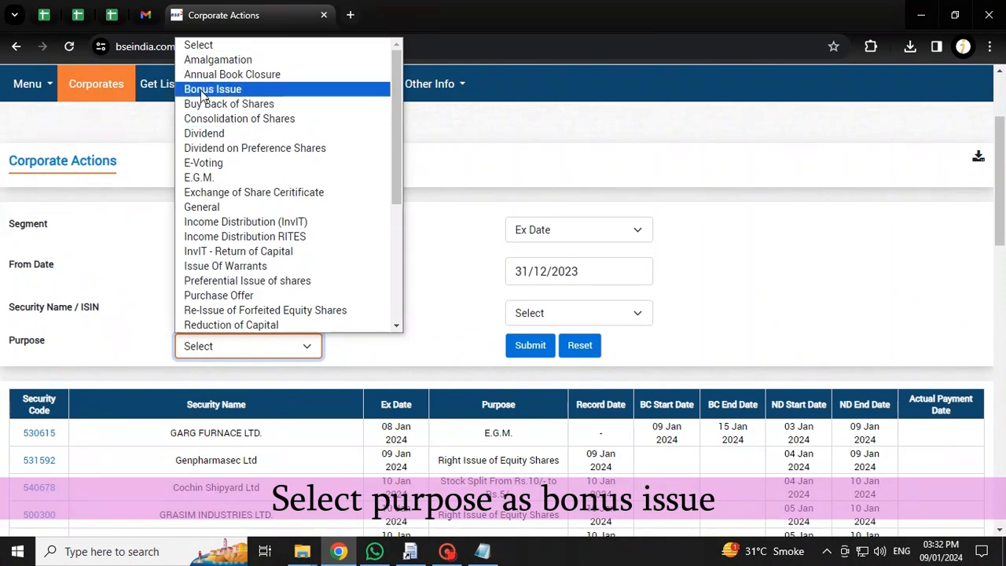
left_click(233, 91)
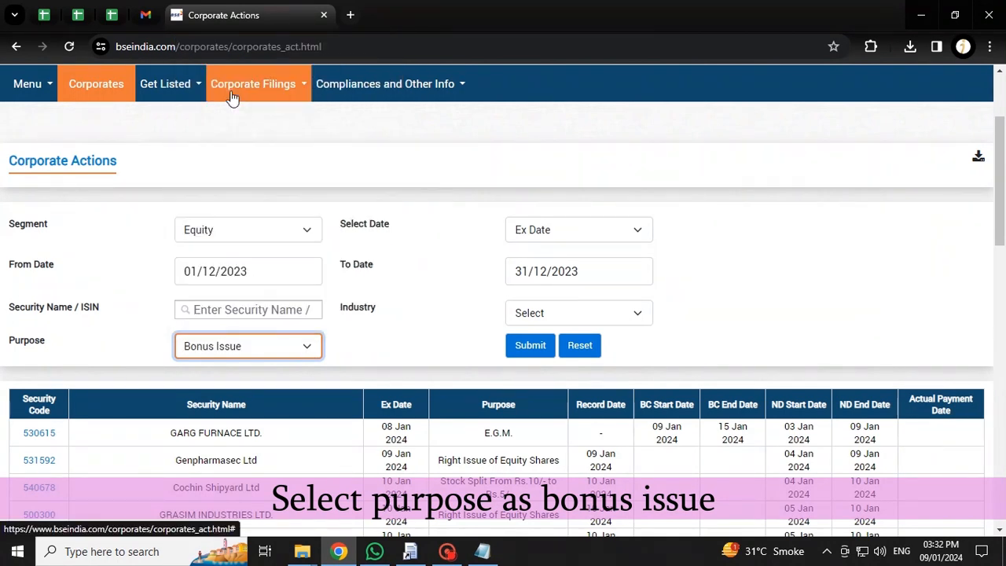
left_click(525, 345)
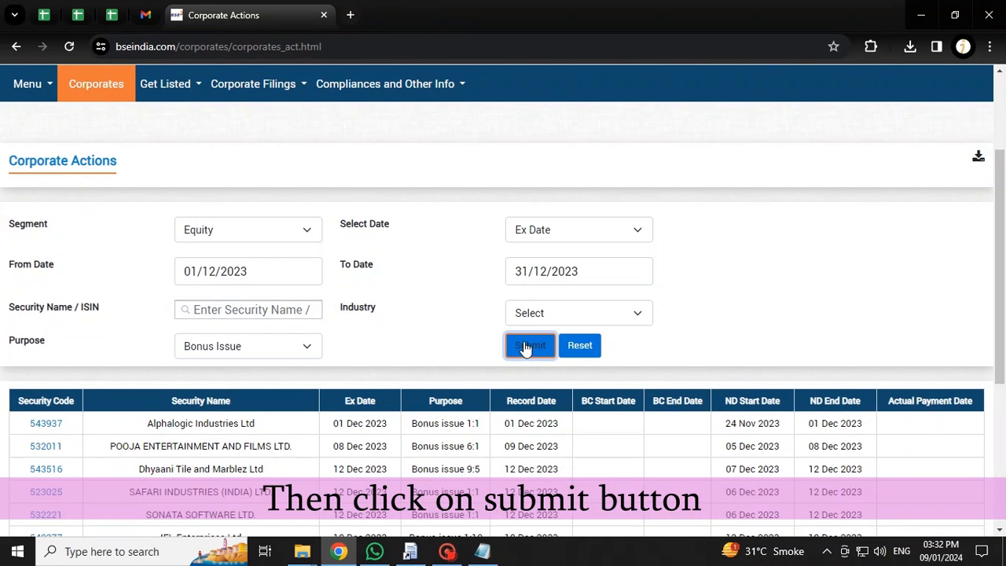
Review the filtered bonus issues and download the records as a CSV file
scroll(526, 349, "down", 3)
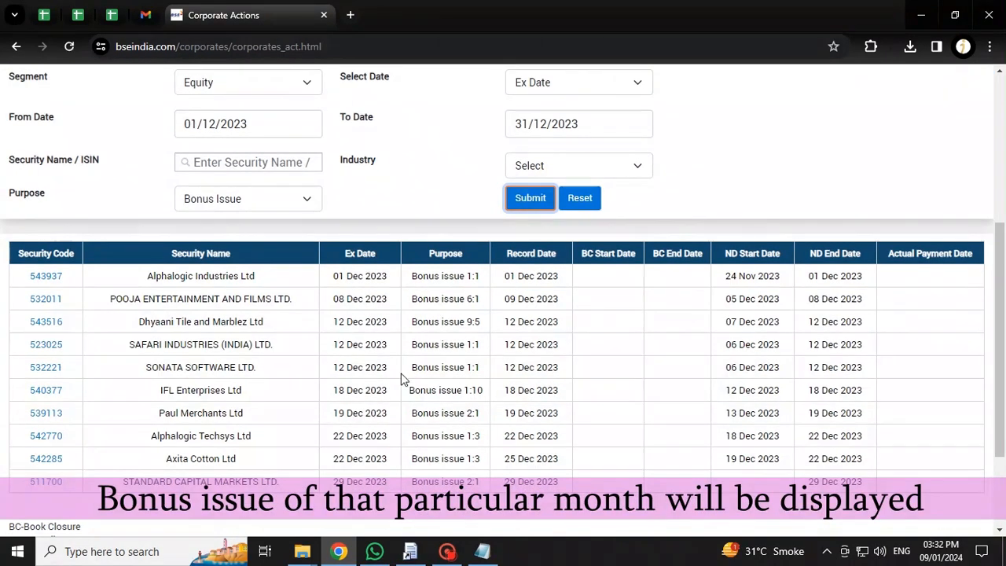
scroll(574, 363, "up", 3)
scroll(438, 415, "down", 5)
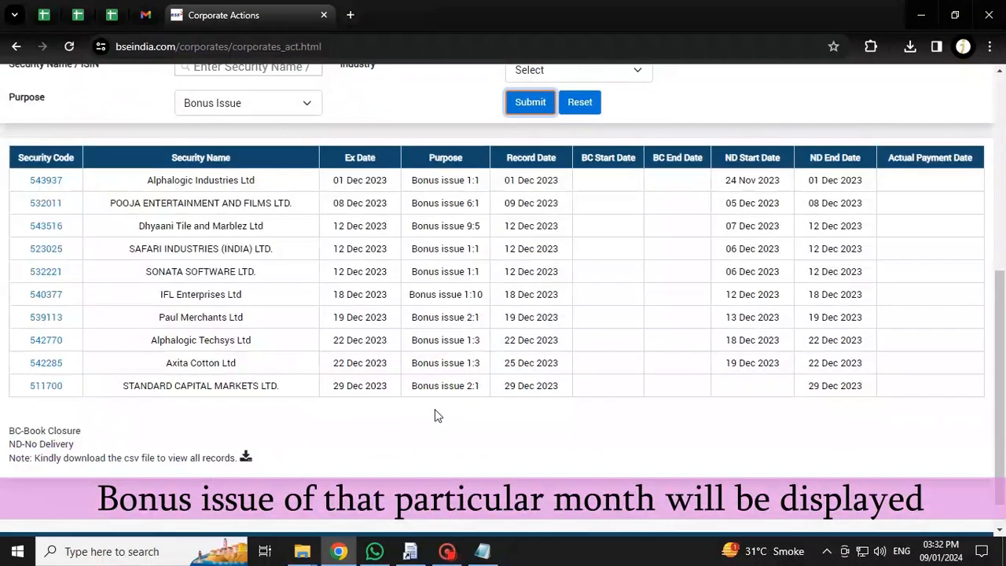
scroll(438, 415, "down", 1)
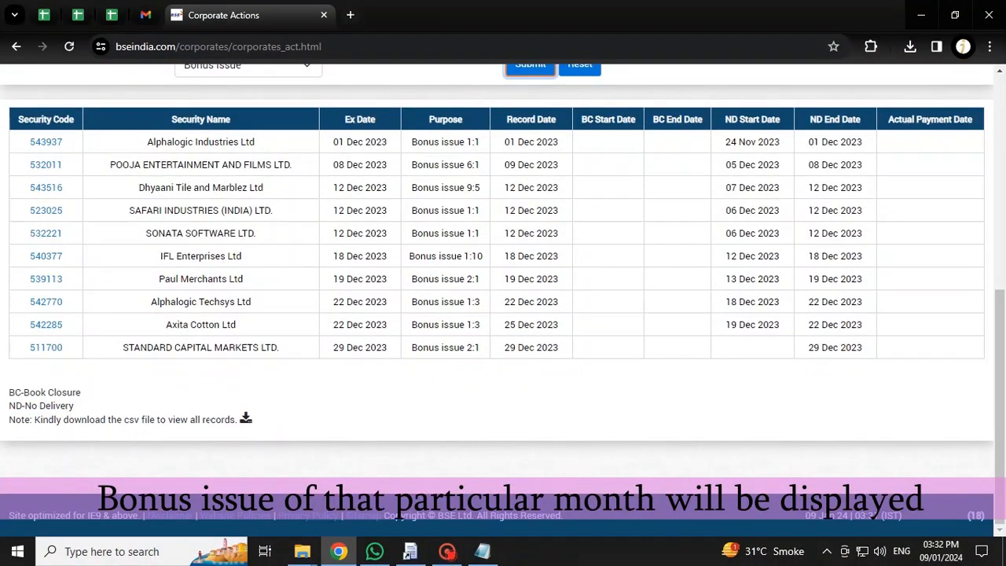
left_click(246, 419)
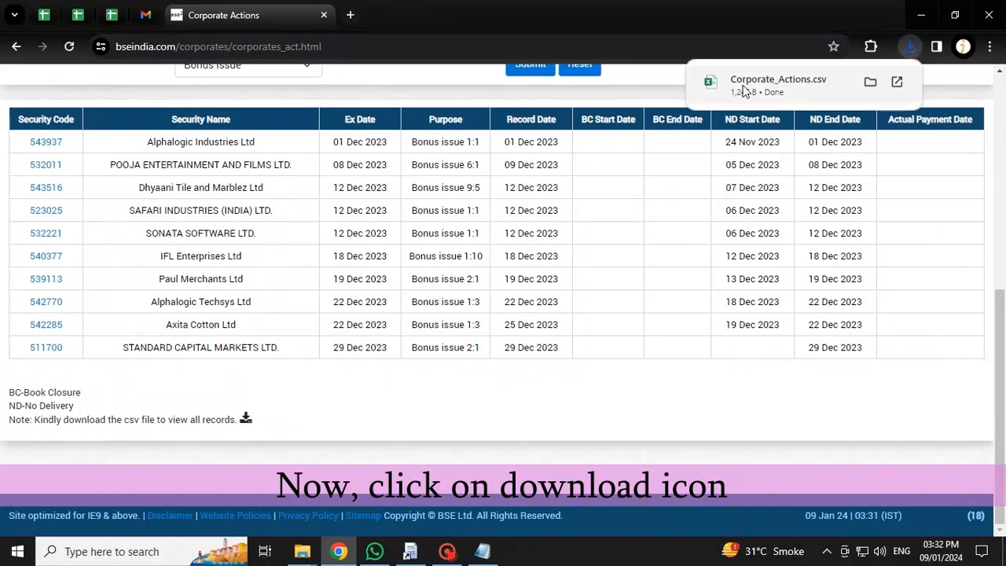
Open the downloaded Corporate_Actions.csv from its folder in Excel and dismiss the licence notice
left_click(874, 86)
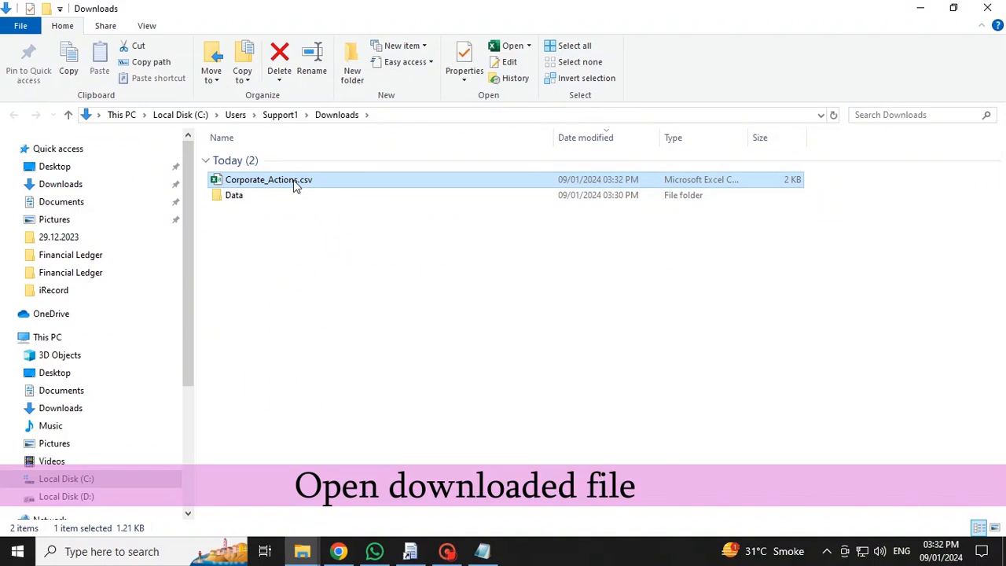
left_click(295, 180)
double_click(349, 186)
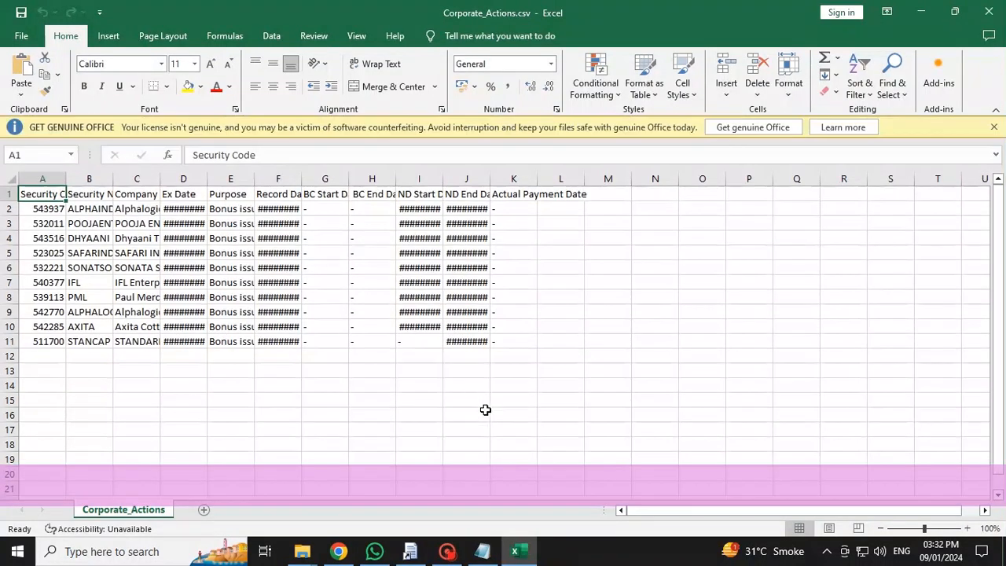
left_click(993, 127)
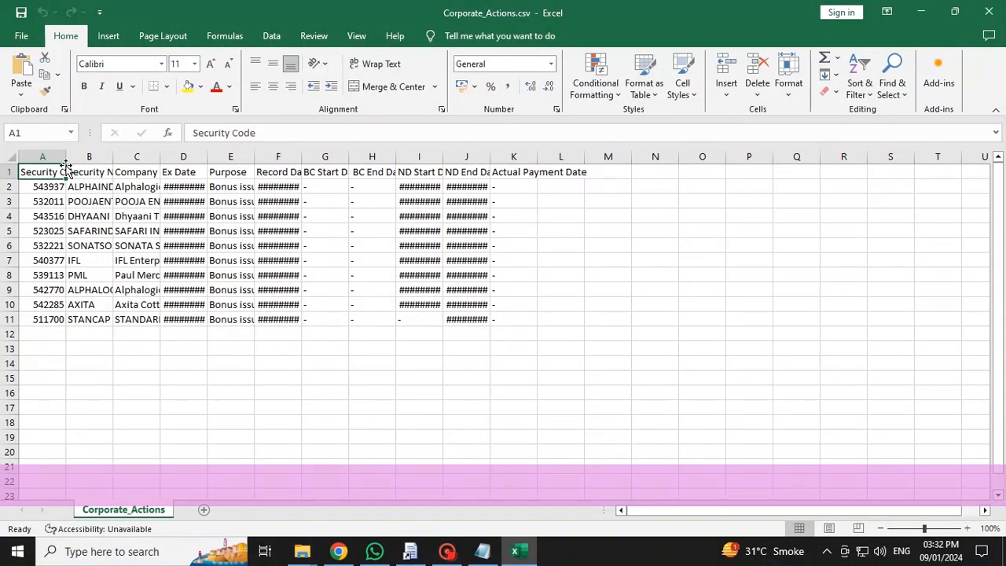
Widen all columns of the Corporate_Actions sheet together so the dates are readable
left_click(10, 158)
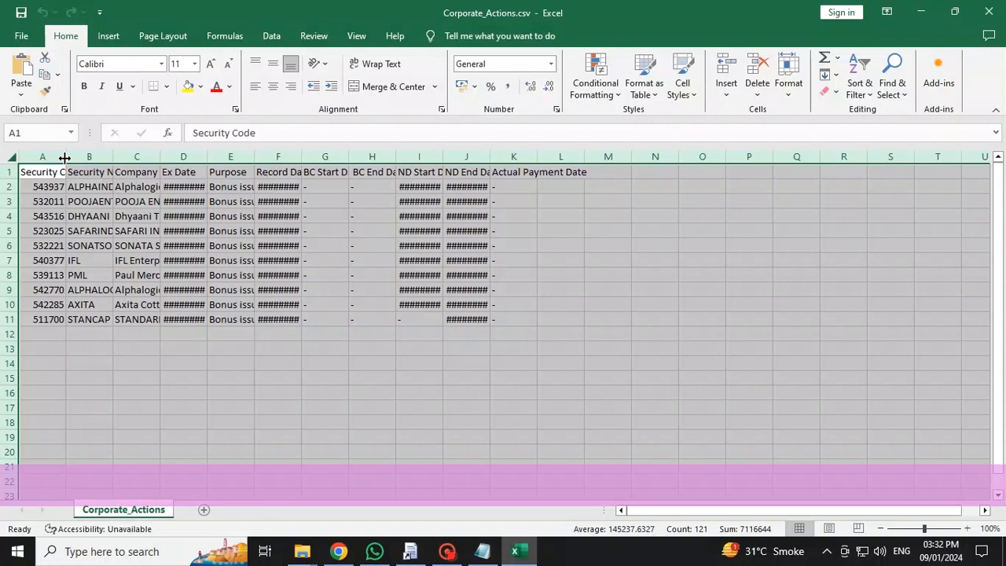
double_click(66, 157)
left_click(291, 203)
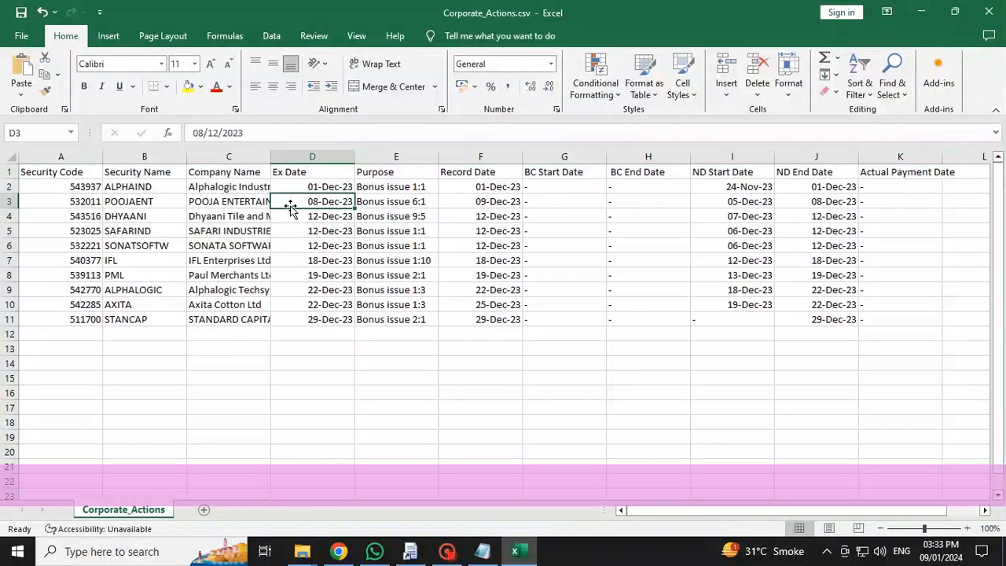
Delete column C, Company Name, from the Corporate_Actions sheet
left_click(233, 158)
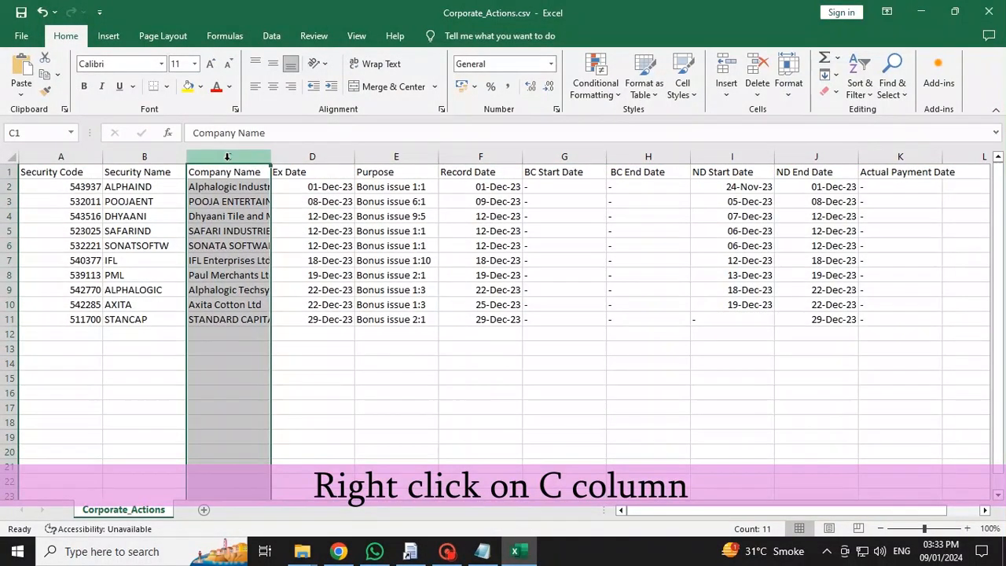
right_click(228, 158)
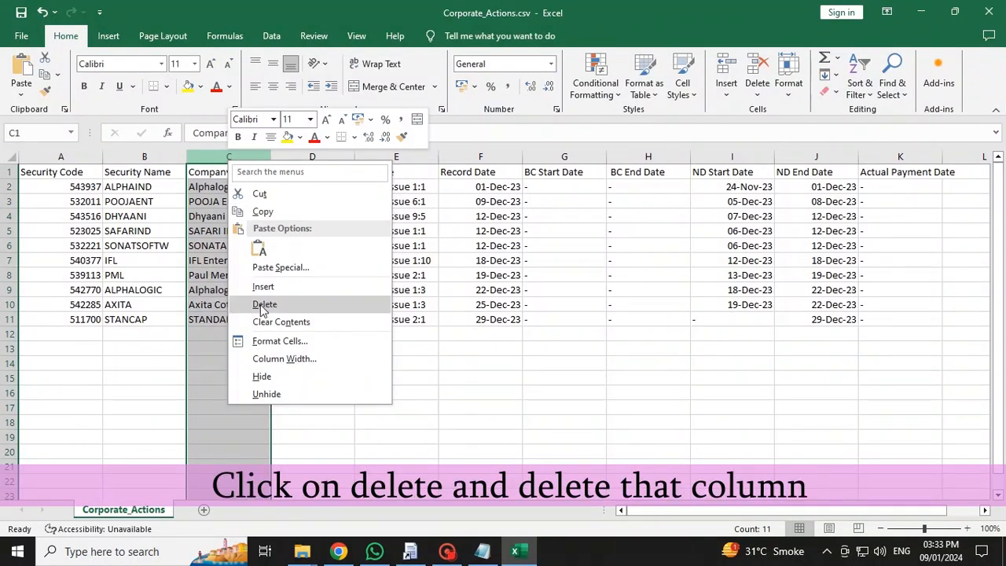
left_click(317, 305)
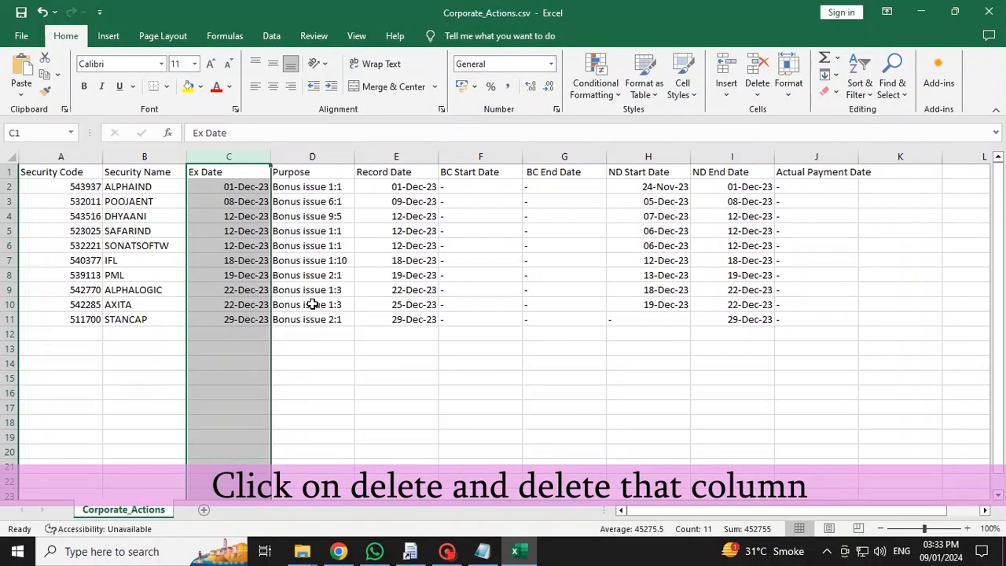
left_click(326, 272)
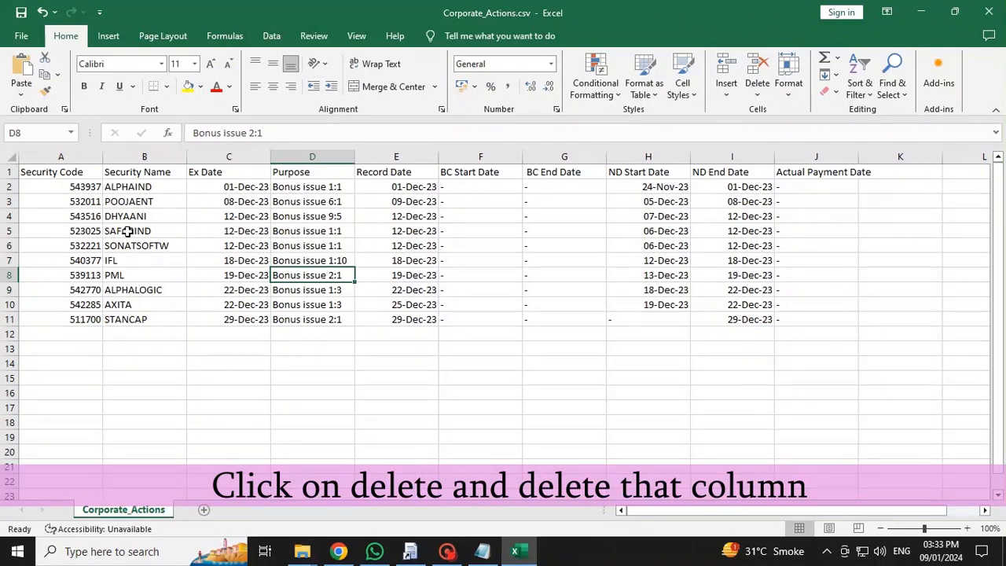
Save Corporate_Actions.csv, keeping the CSV format, and close Excel
left_click(22, 14)
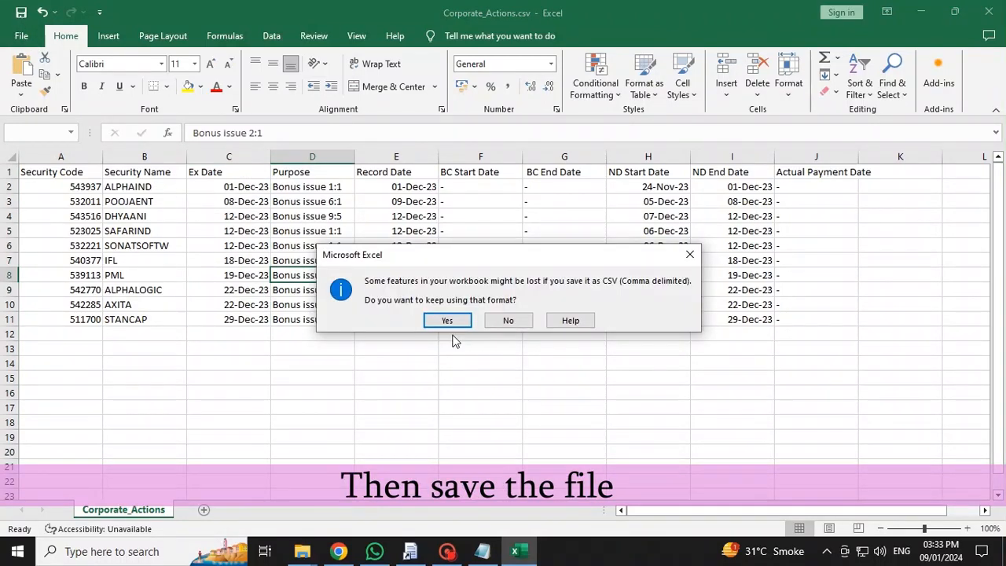
left_click(445, 320)
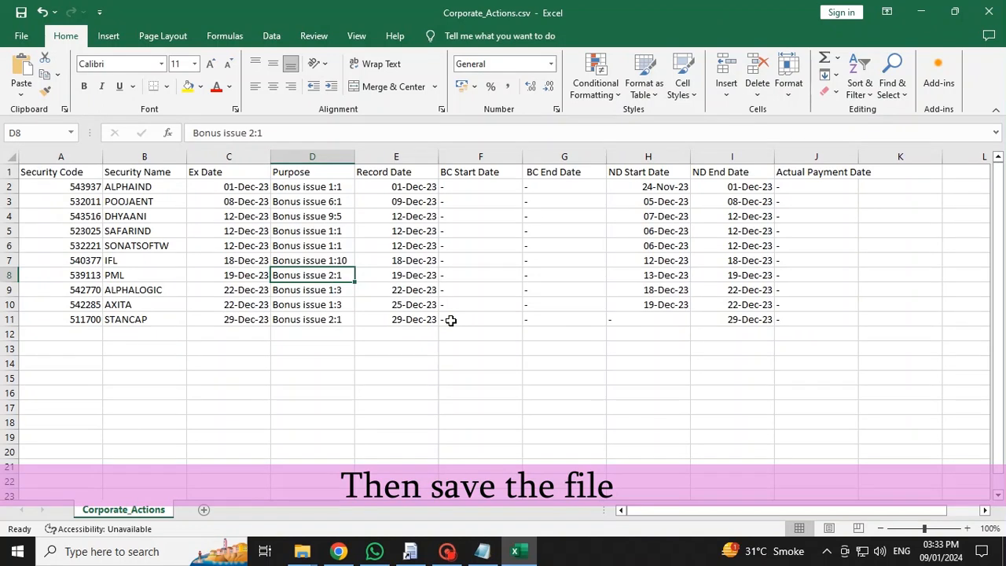
left_click(988, 12)
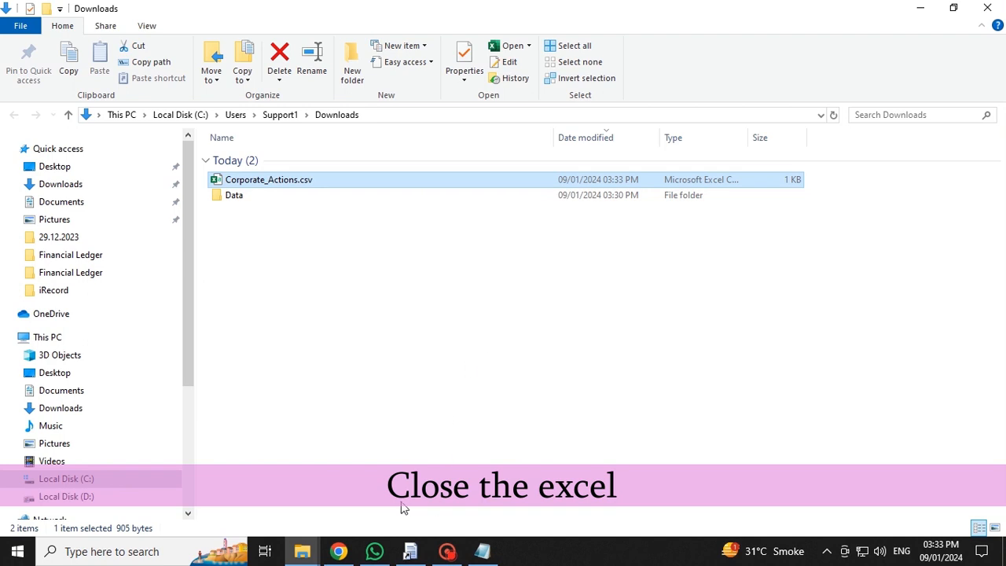
Switch to the I-Record software and open the Bonus Auto Upload form for corporate actions
mouse_move(405, 556)
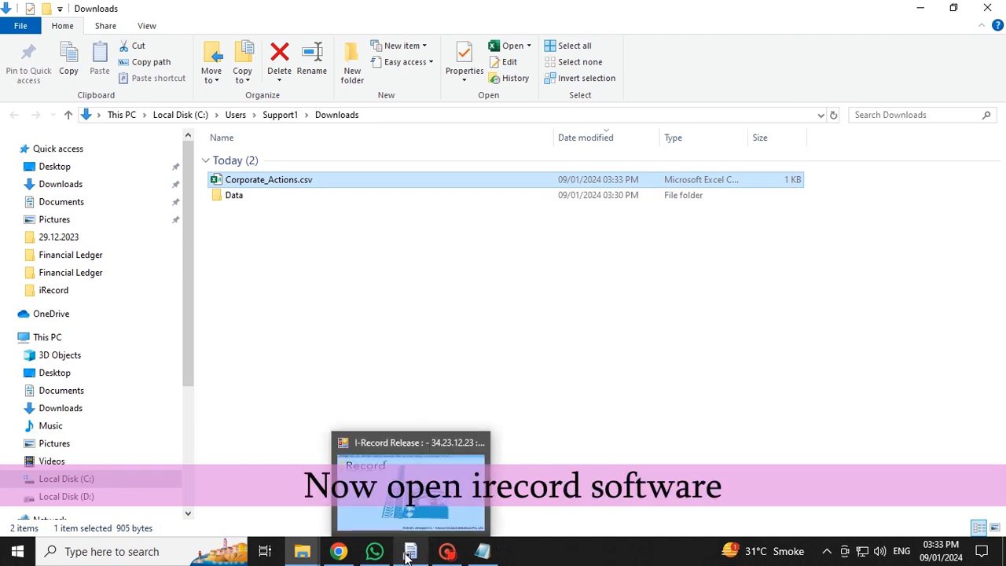
left_click(407, 554)
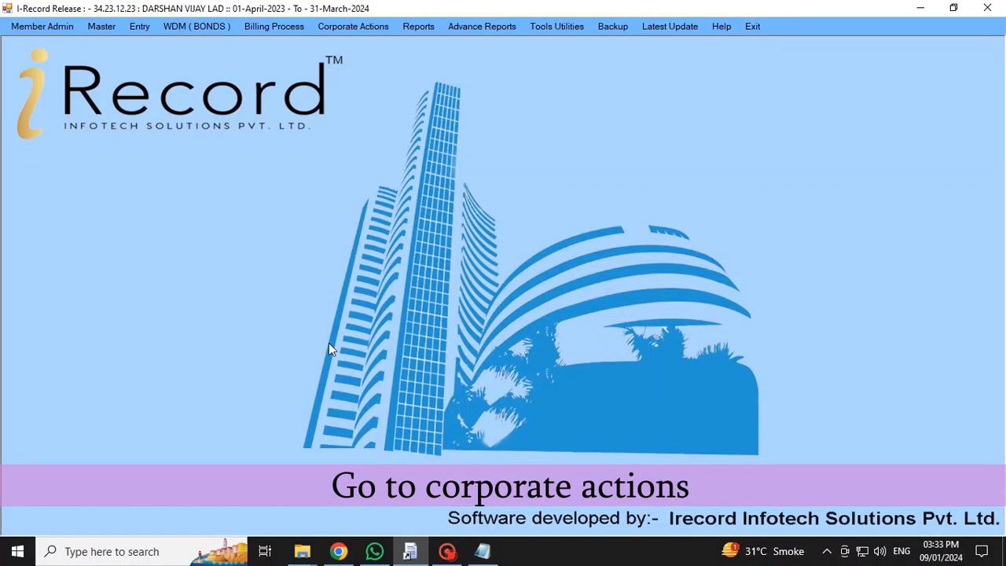
left_click(363, 29)
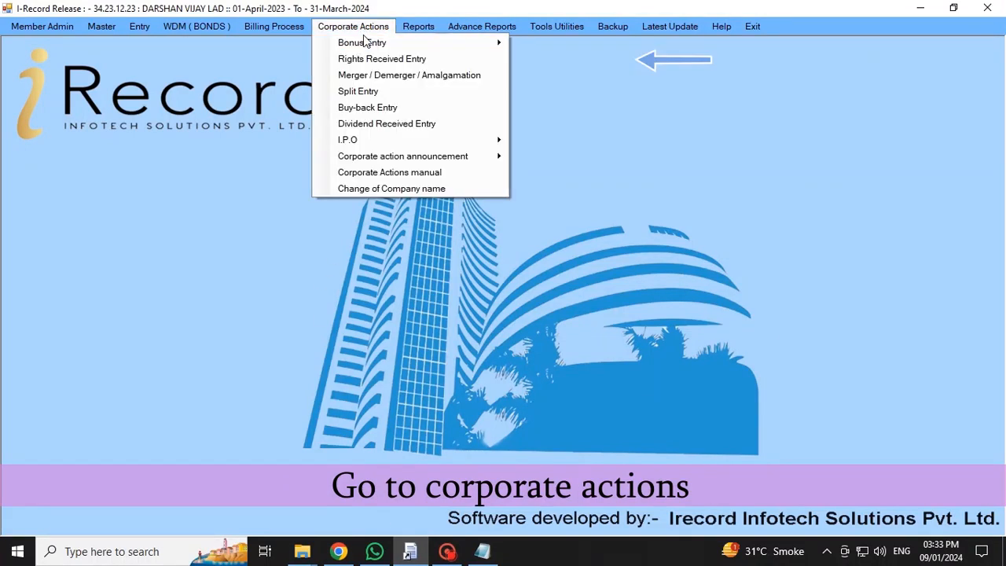
mouse_move(365, 45)
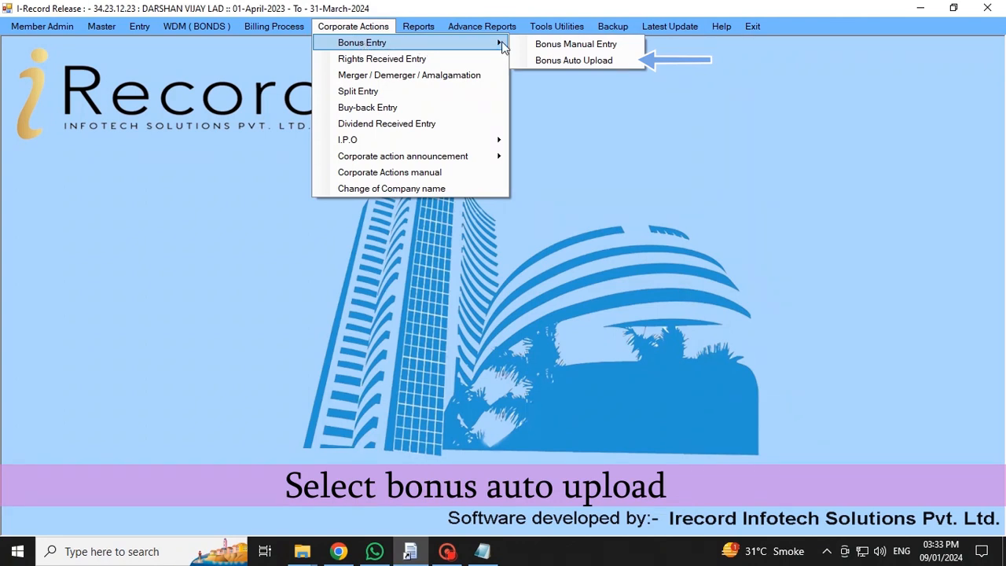
left_click(576, 64)
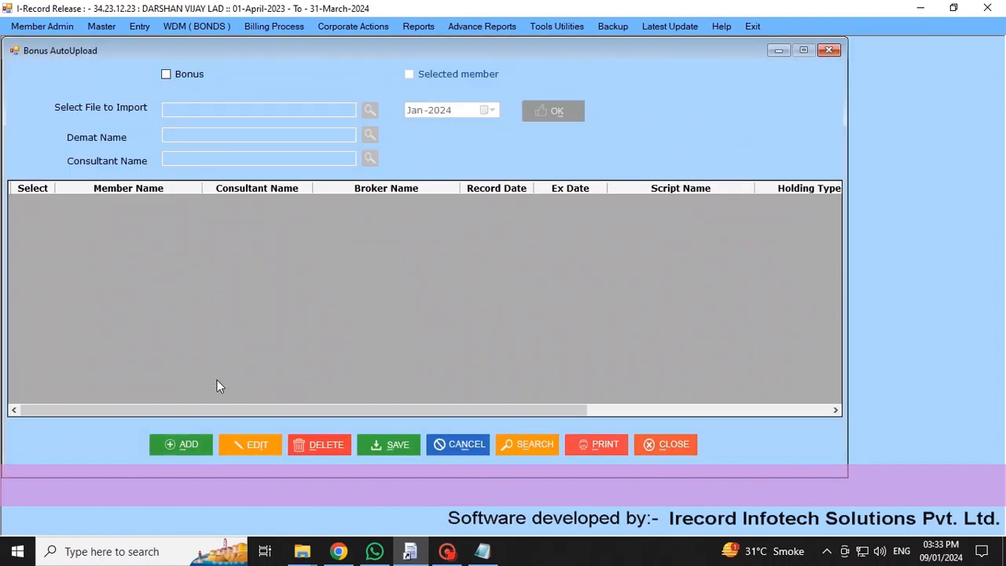
Start a new auto-upload entry with Bonus enabled and restrict it to selected members, choosing all listed members
left_click(188, 450)
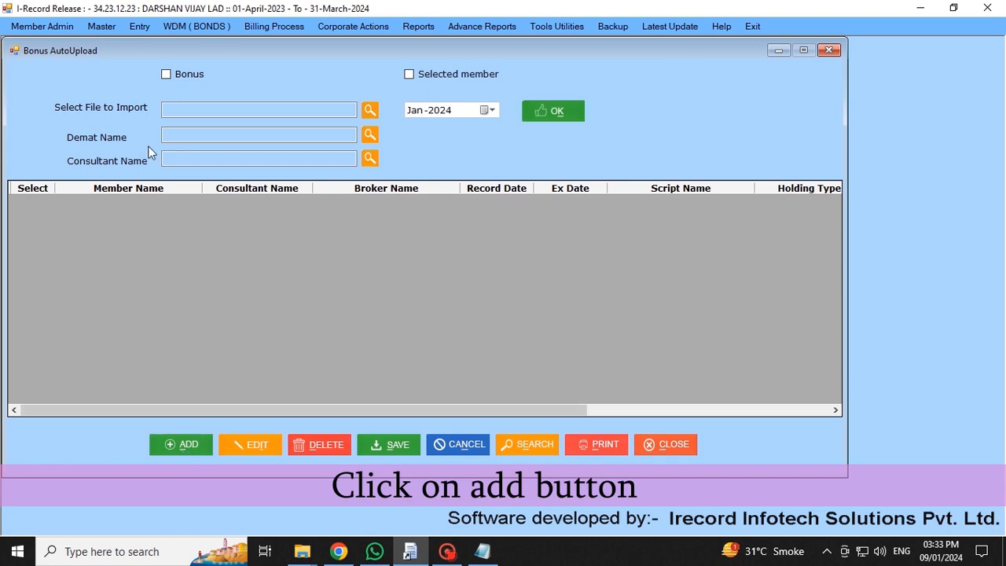
left_click(167, 75)
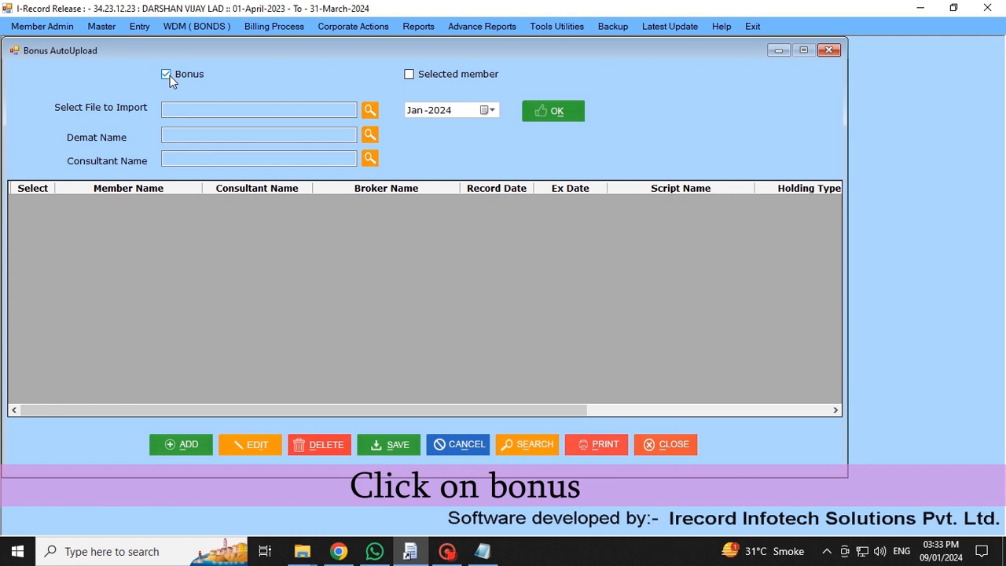
left_click(411, 77)
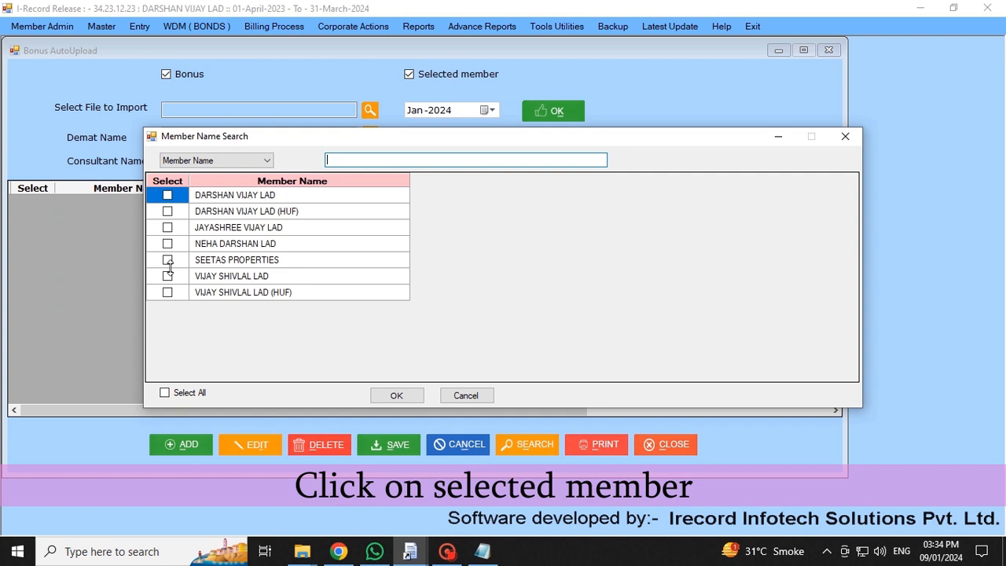
left_click(170, 398)
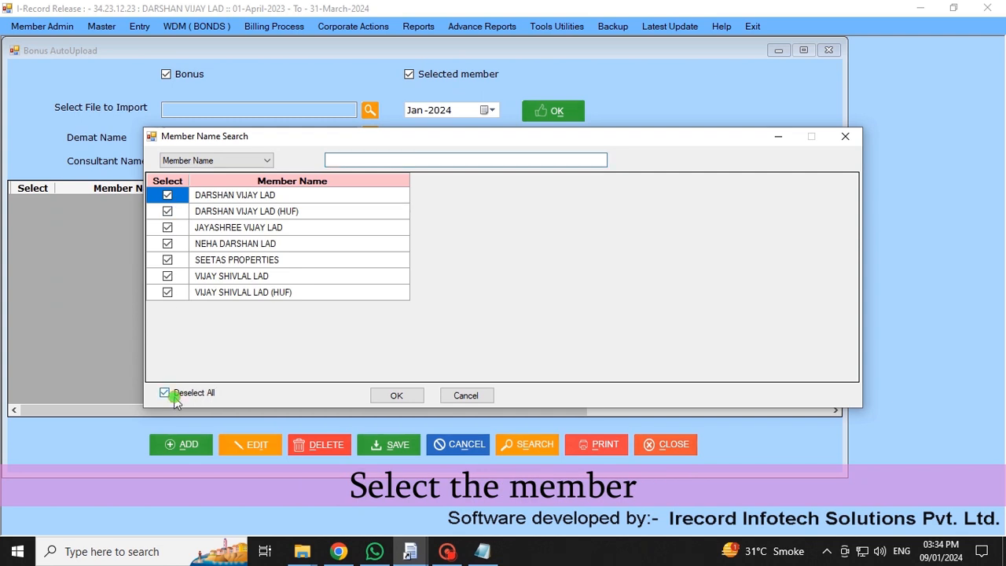
left_click(394, 396)
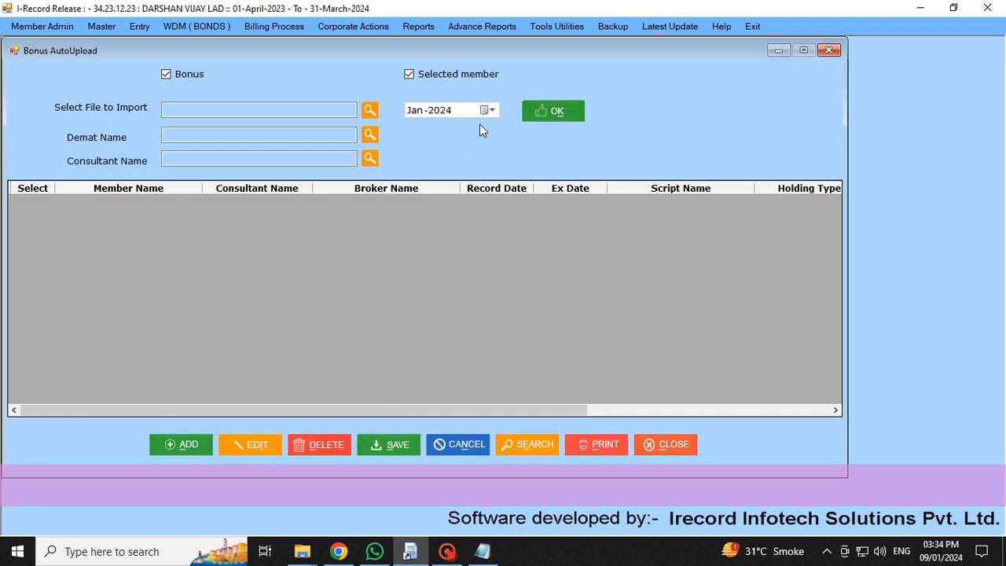
Choose Corporate_Actions.csv from the Downloads folder as the file to import
left_click(370, 110)
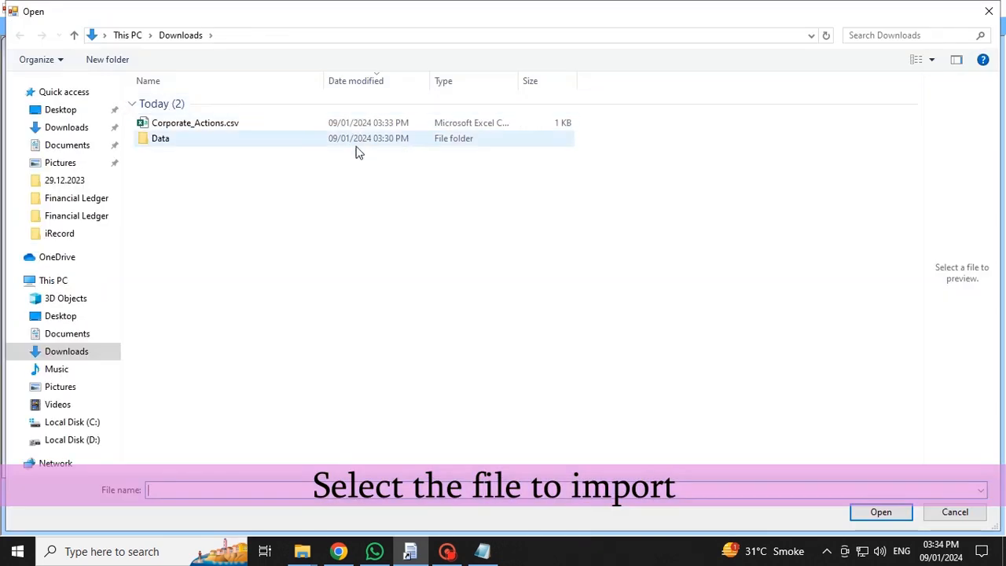
left_click(196, 128)
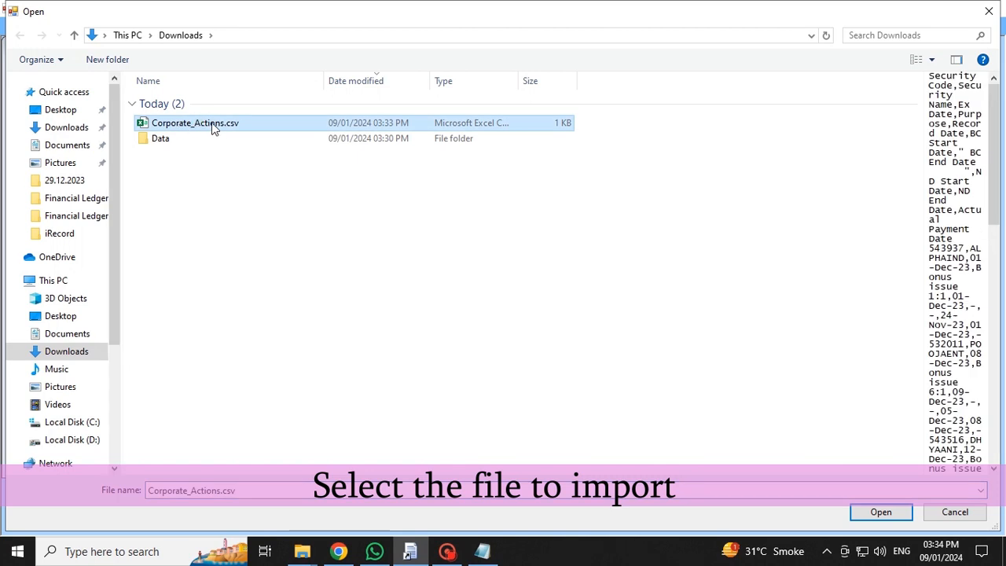
left_click(868, 522)
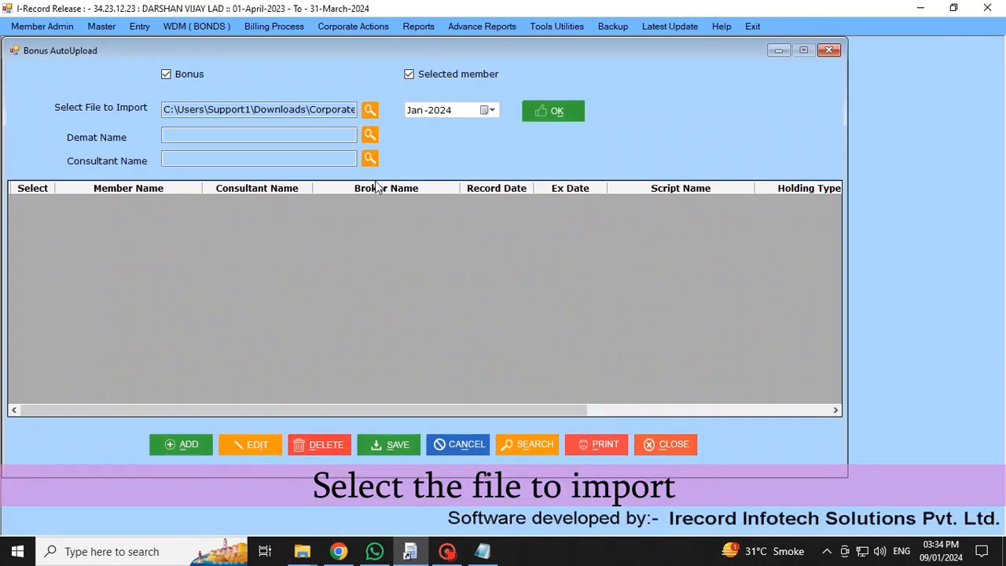
Set the demat name to HDFC and the consultant name to Self Consultant A/c
left_click(370, 137)
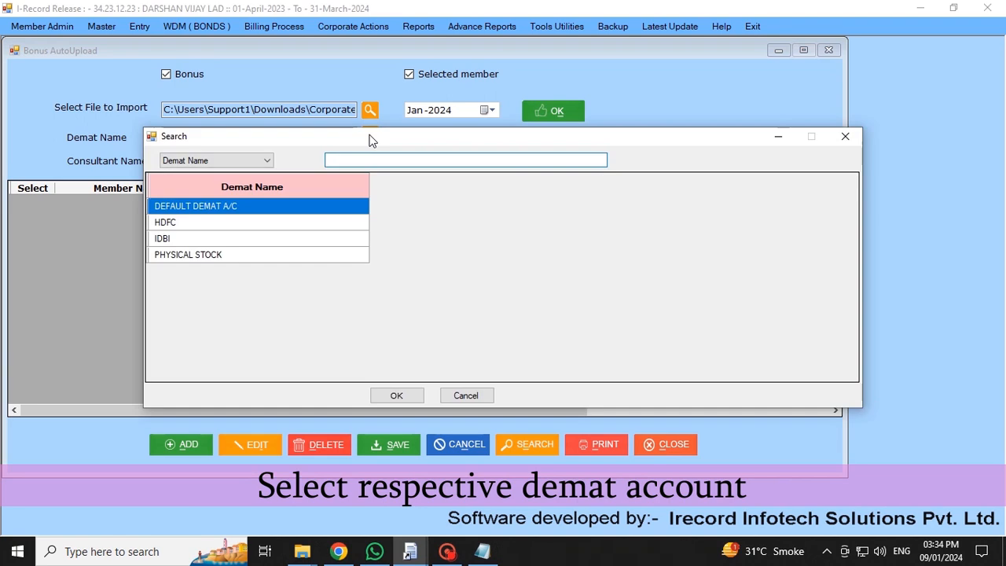
left_click(184, 224)
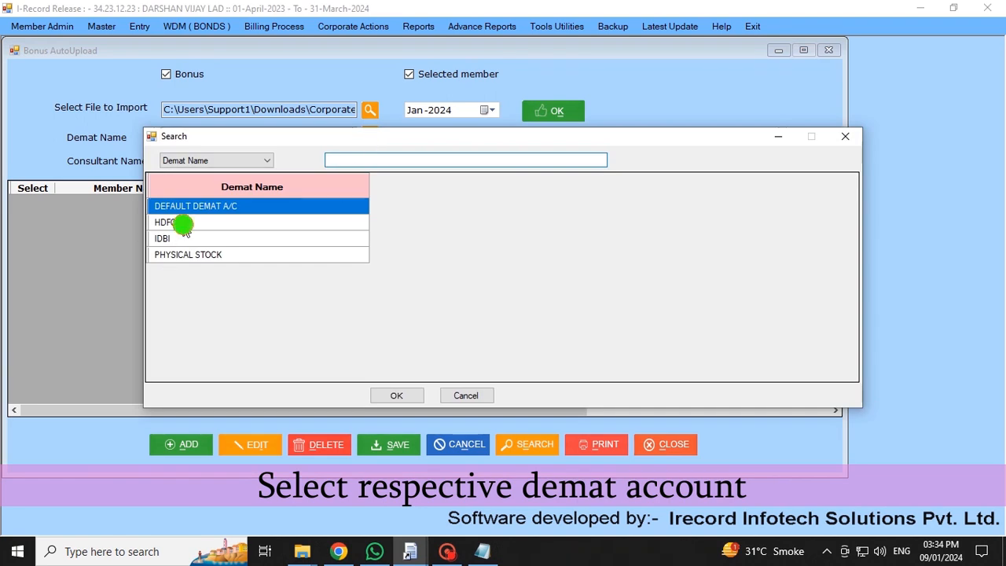
left_click(174, 212)
left_click(175, 225)
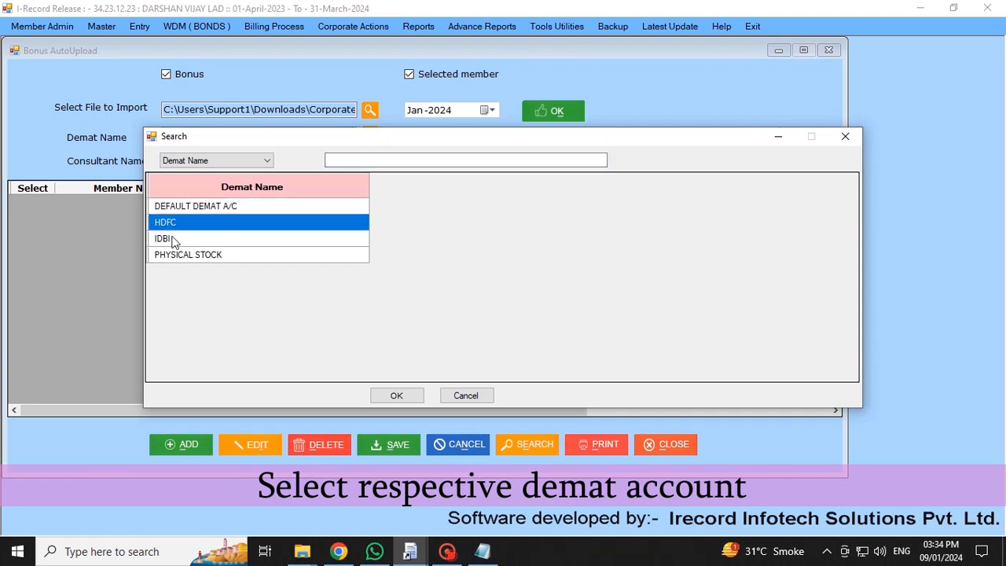
left_click(396, 397)
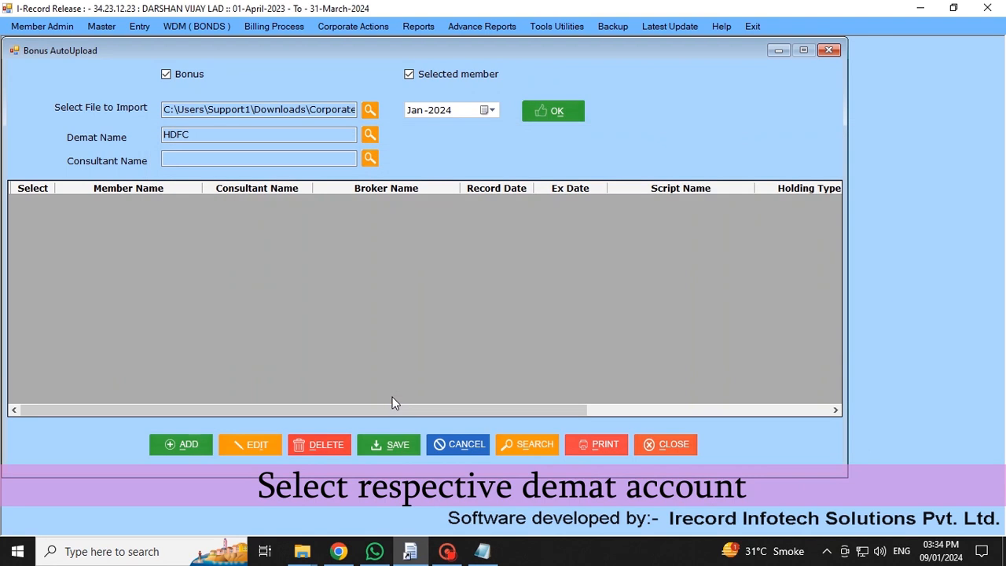
left_click(367, 159)
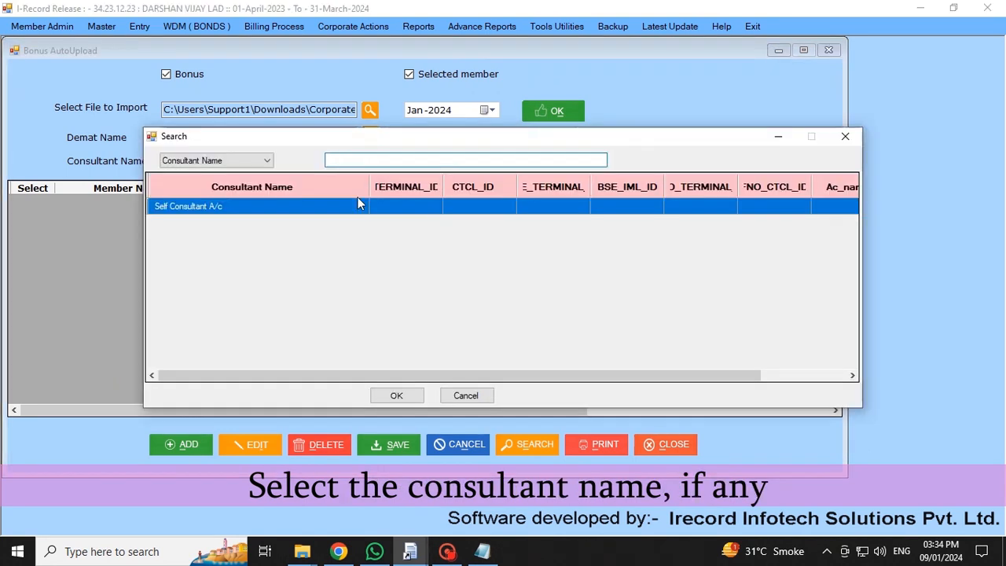
left_click(395, 395)
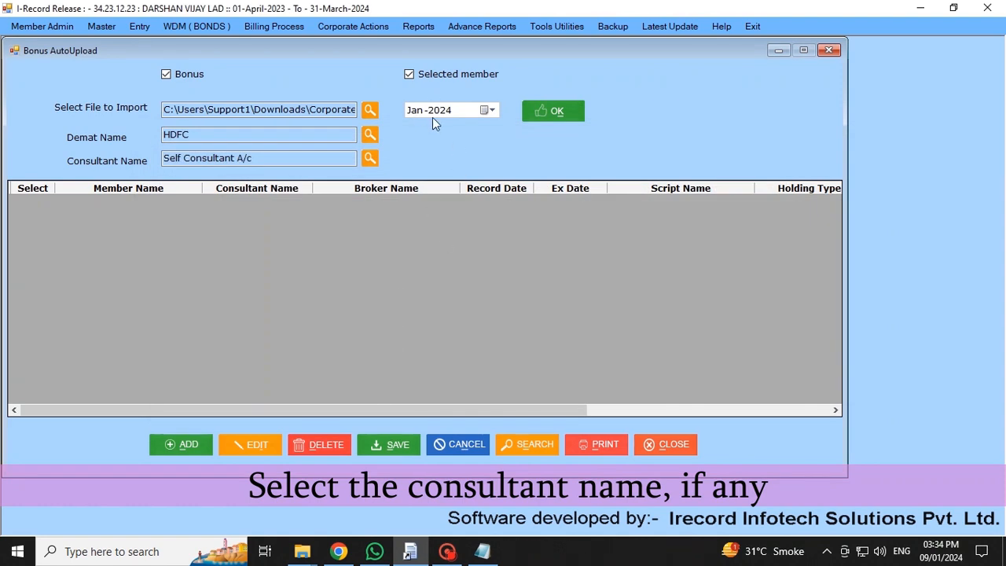
Set the upload month to Dec-2023 and load the matching bonus records
left_click(483, 112)
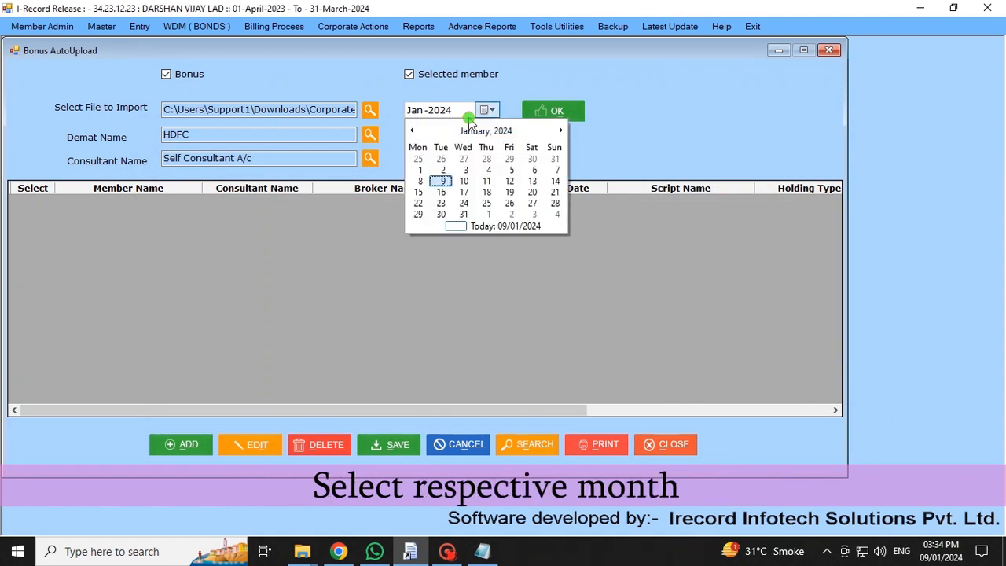
left_click(413, 130)
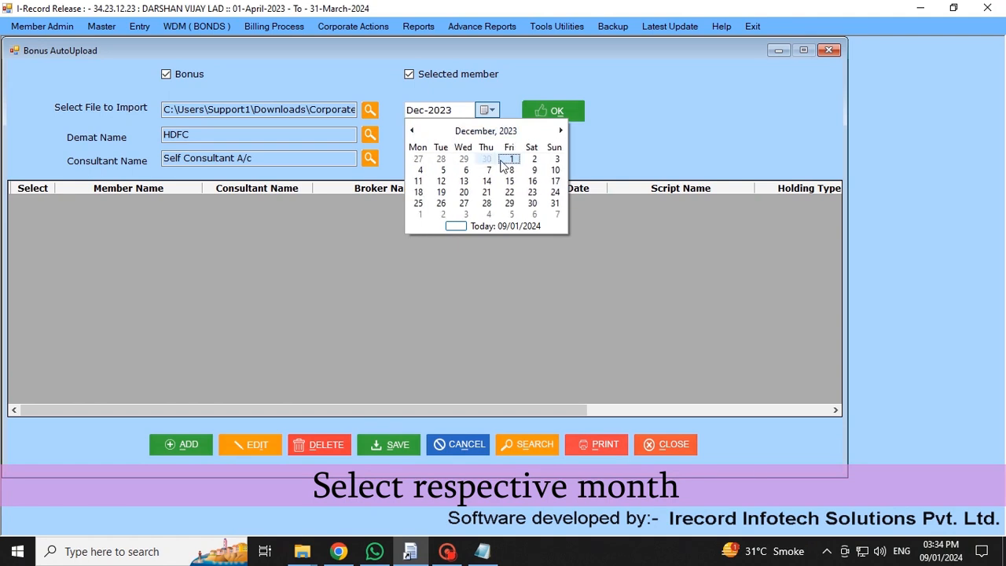
left_click(504, 161)
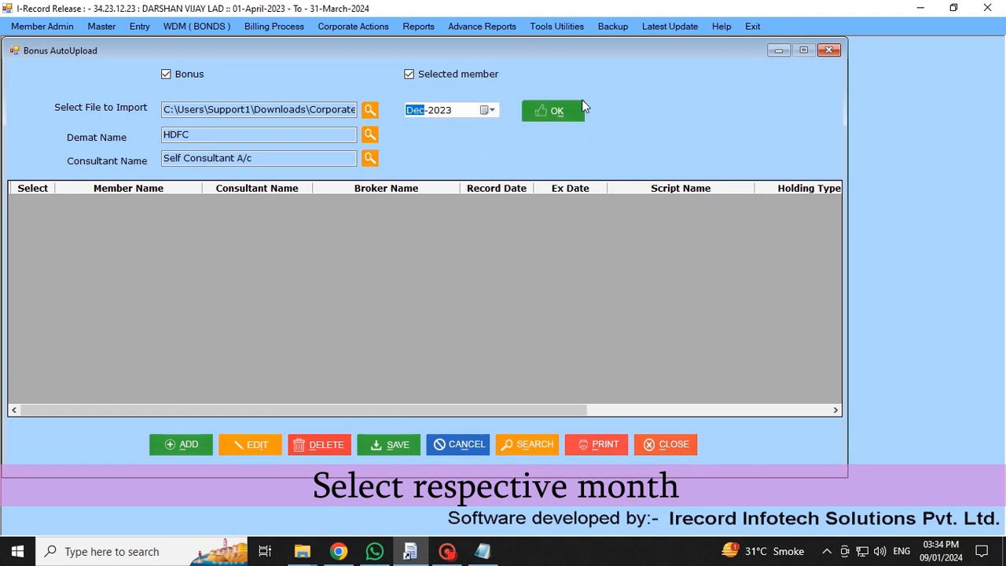
left_click(550, 112)
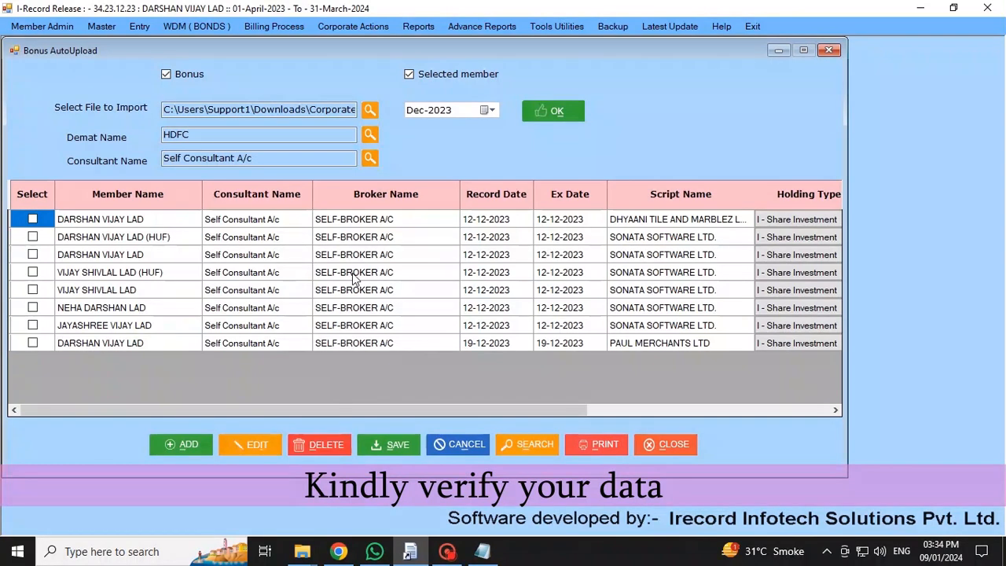
Check the member names, record dates, ex dates and script names in the loaded bonus records
left_click(137, 222)
left_click(188, 221)
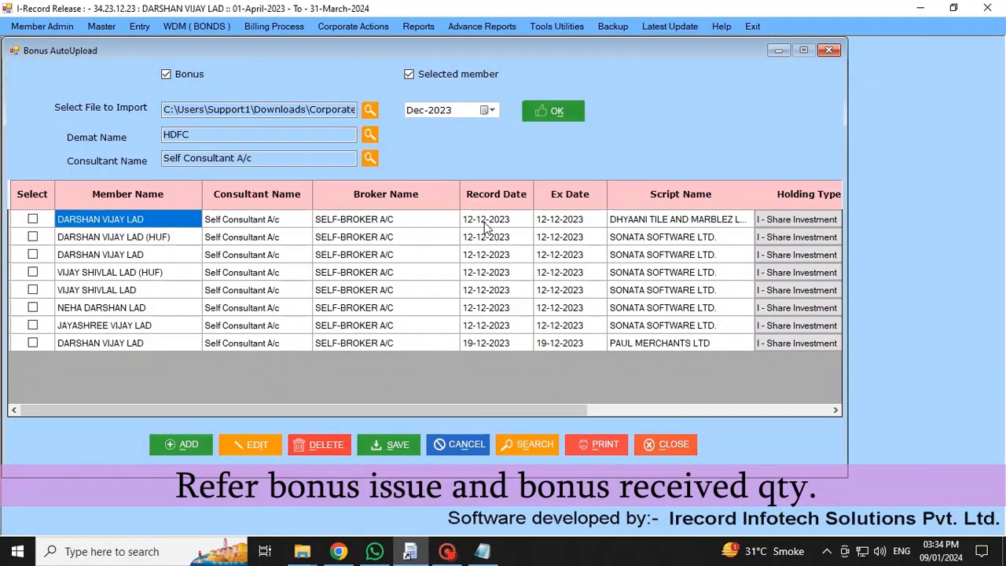
left_click(509, 224)
left_click(561, 222)
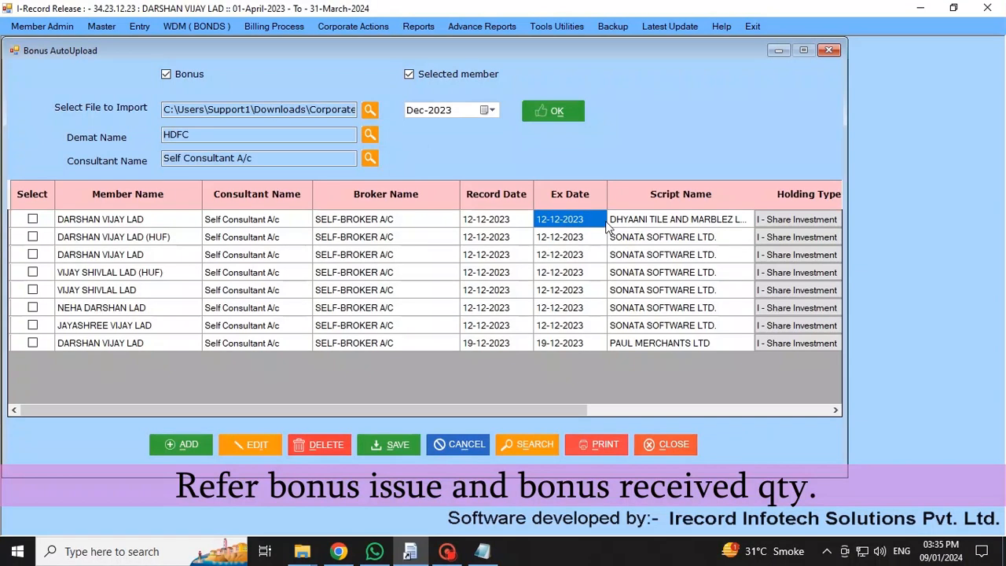
left_click(649, 222)
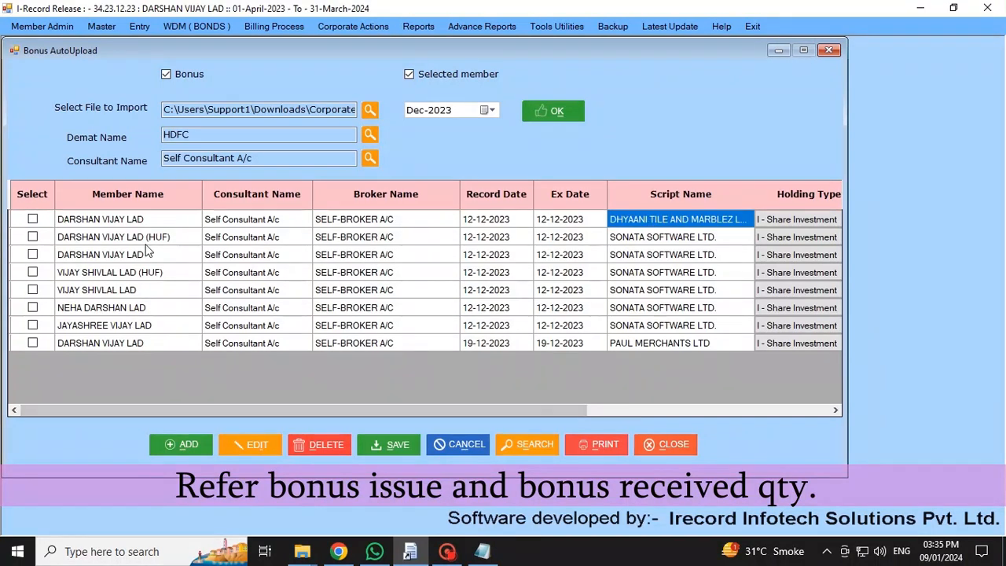
left_click(649, 239)
left_click(649, 239)
Compare the bonus ratio, held quantity and bonus quantity for the Dhyaani Tile, Sonata Software and Paul Merchants rows
left_click(517, 411)
left_click_drag(516, 410, 798, 425)
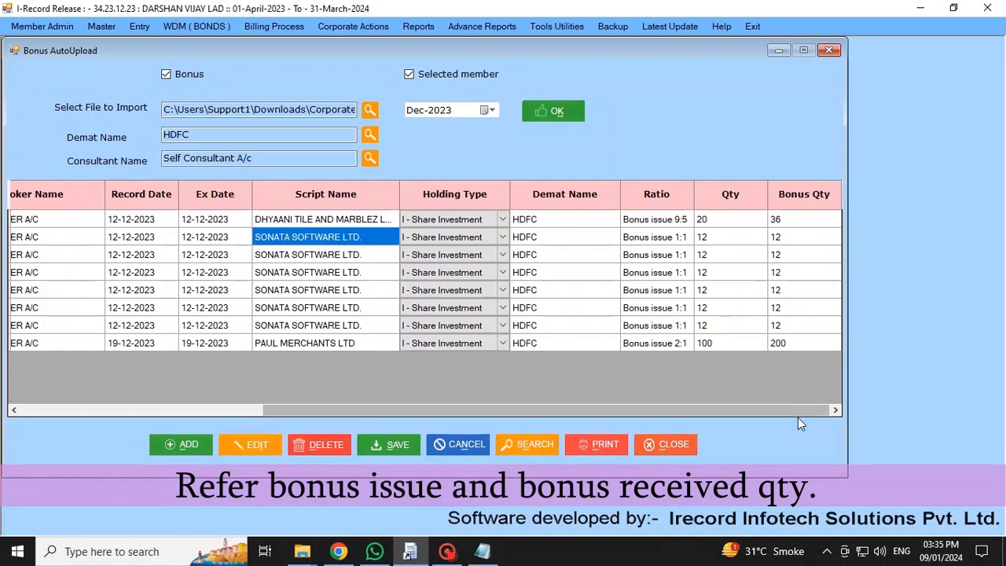
left_click(719, 219)
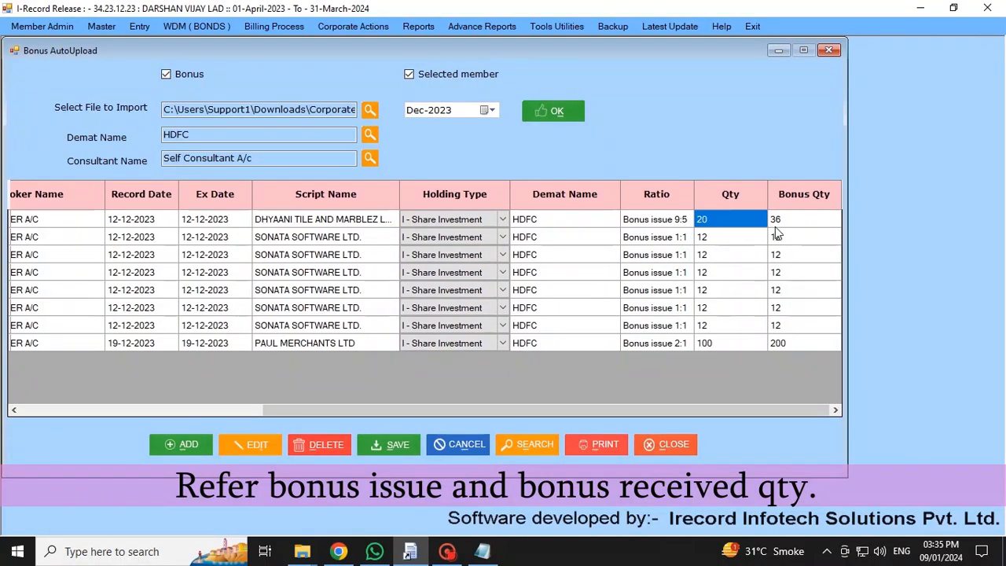
key("Tab")
left_click(713, 239)
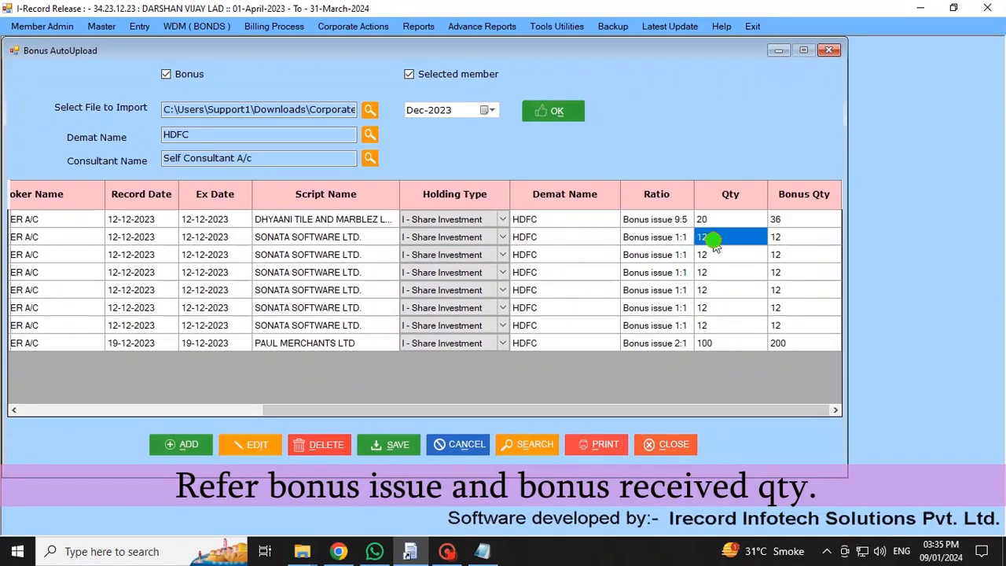
left_click(665, 239)
left_click(720, 240)
key("Tab")
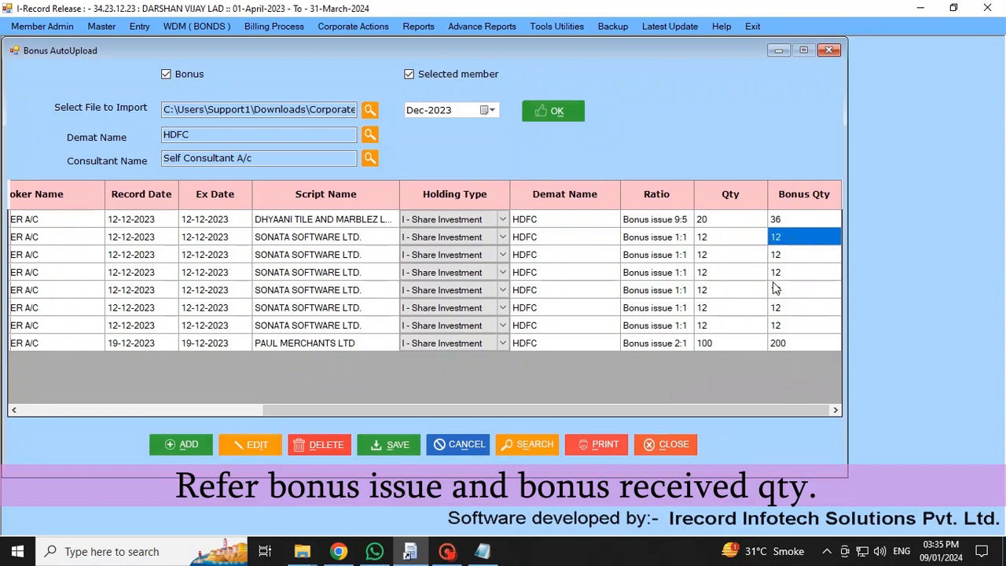
left_click(658, 343)
left_click(727, 346)
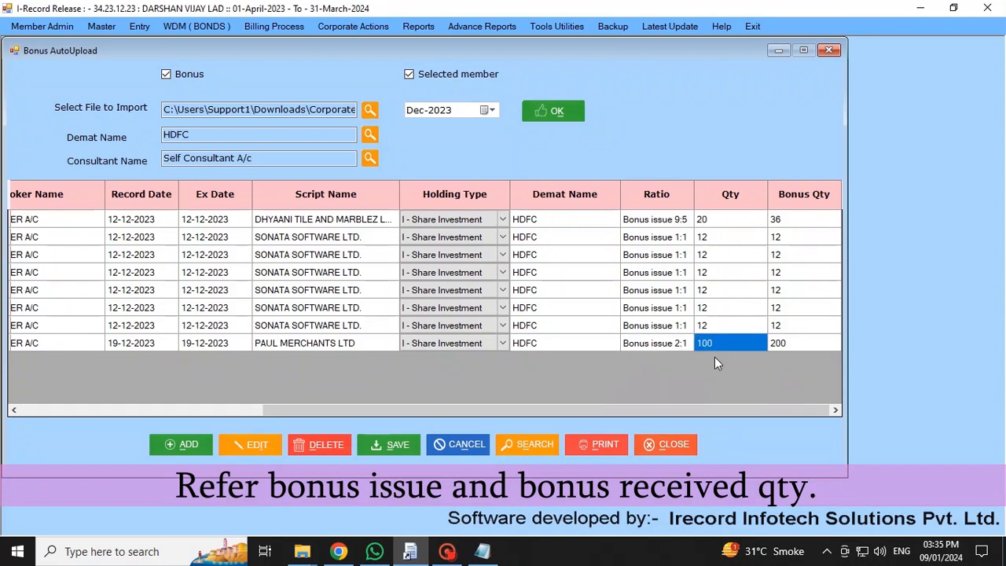
left_click(792, 342)
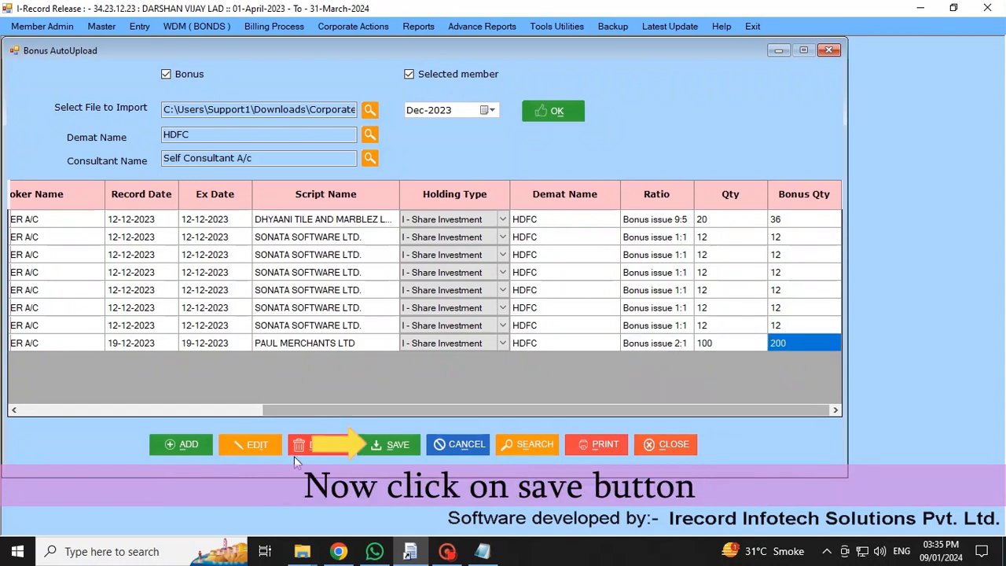
Save the uploaded bonus records and close the Bonus AutoUpload form
left_click(381, 445)
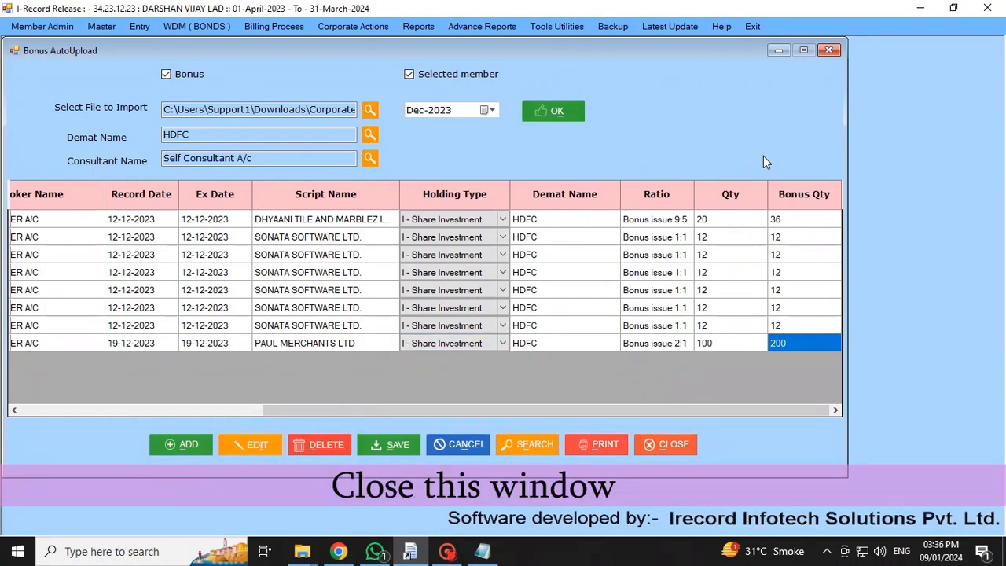
left_click(822, 55)
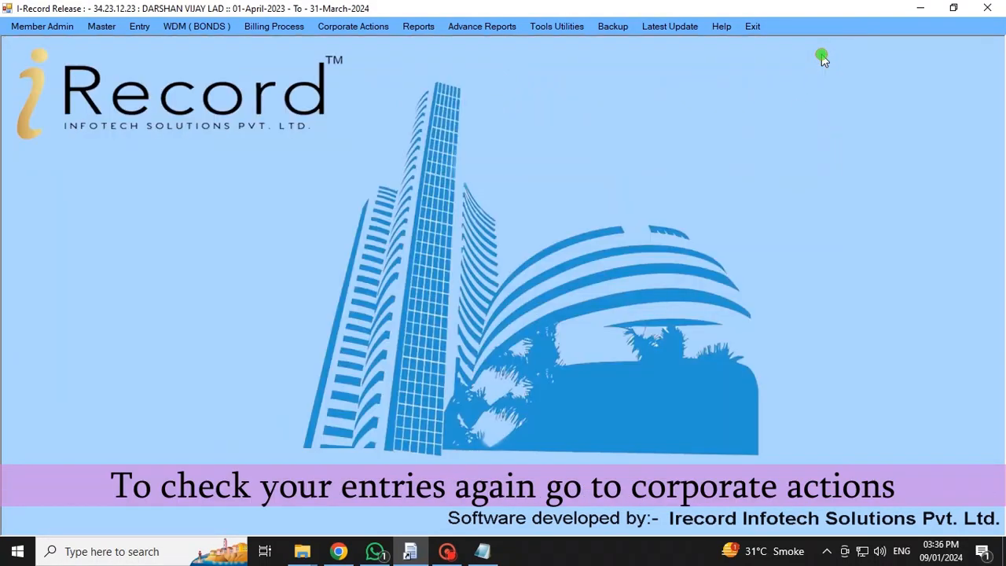
Search the saved entries in Bonus Manual Entry and check the record dates and bonus quantities of Dhyaani Tile, Sonata Software and Paul Merchants
left_click(356, 29)
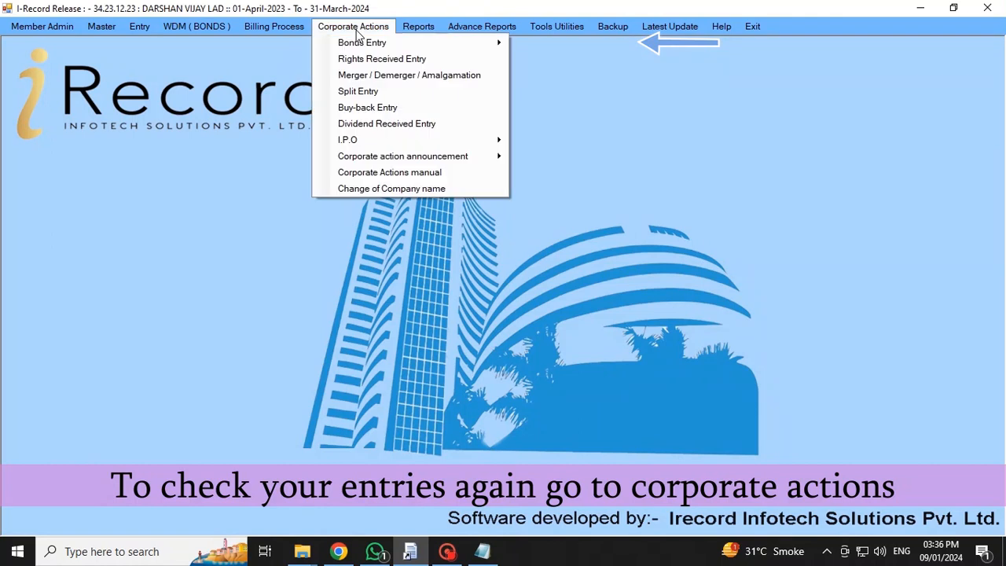
mouse_move(360, 42)
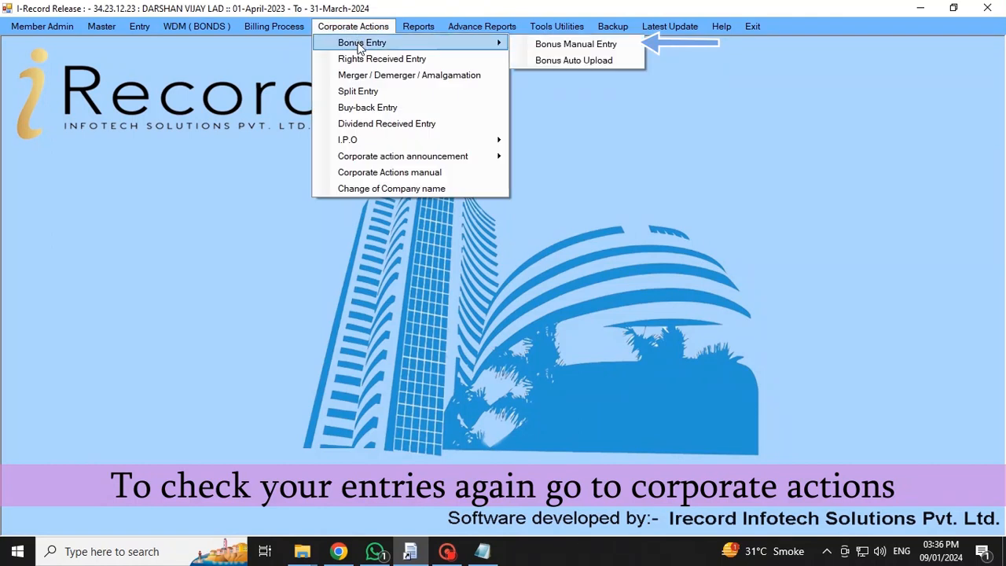
left_click(572, 48)
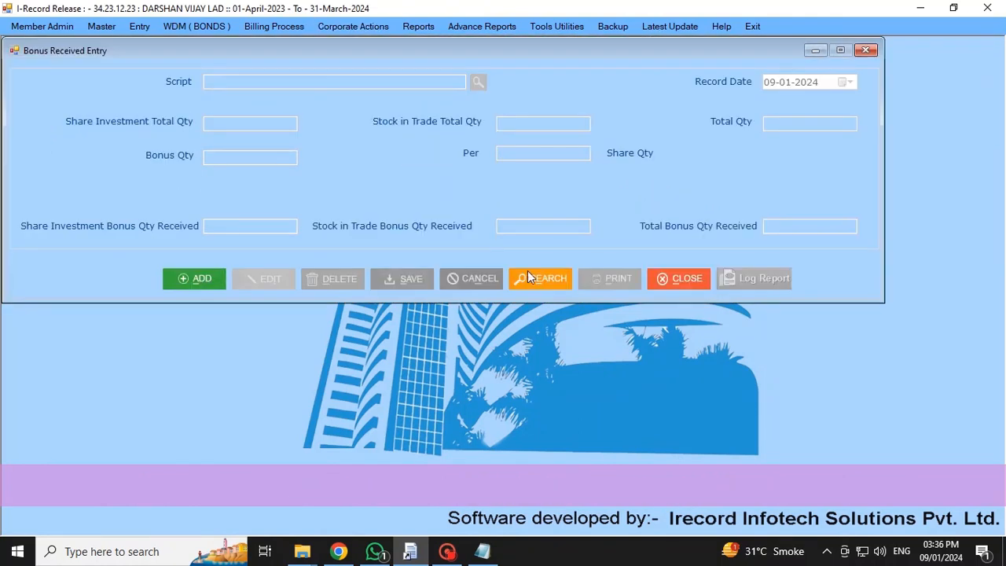
left_click(536, 278)
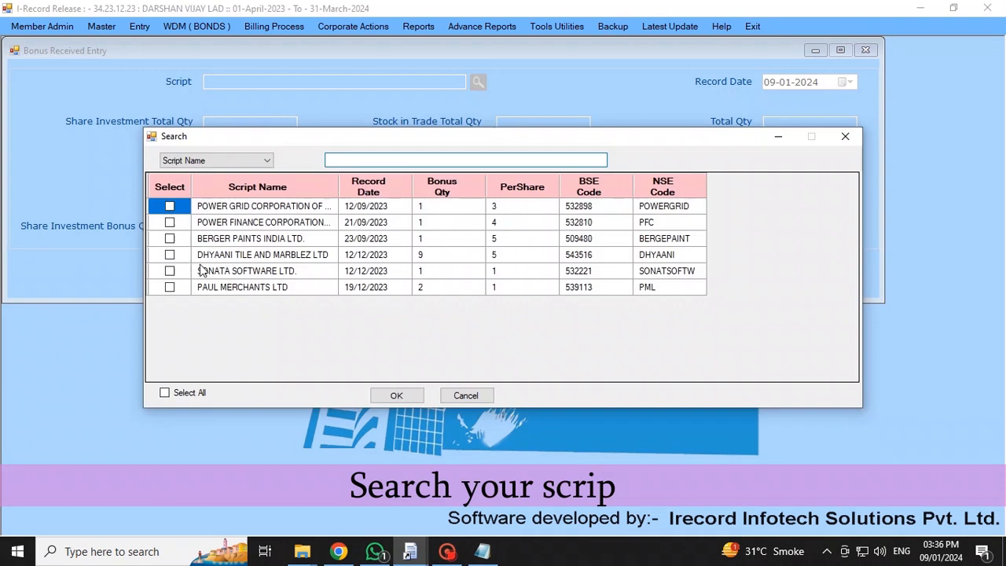
left_click_drag(347, 256, 218, 292)
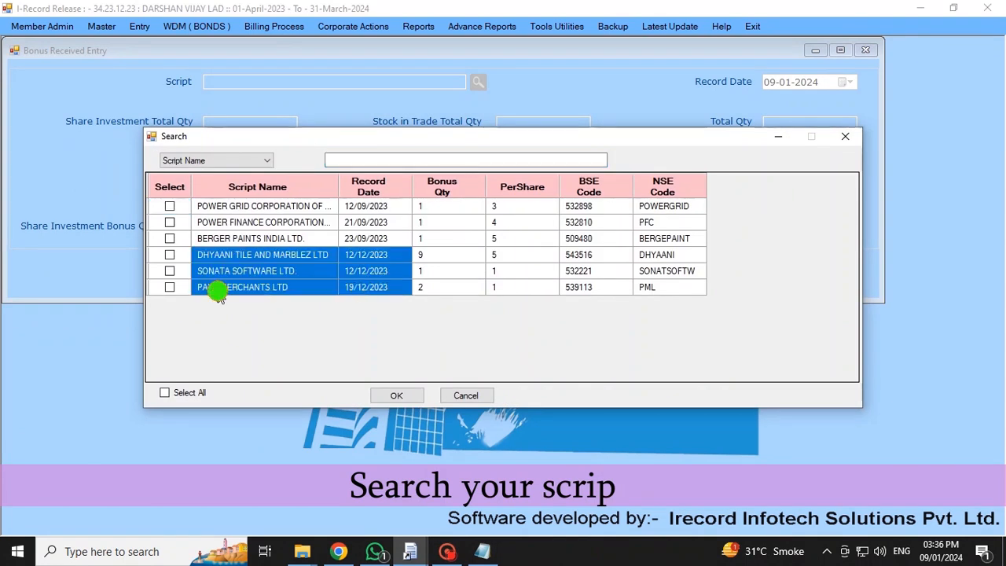
left_click(440, 254)
left_click(425, 271)
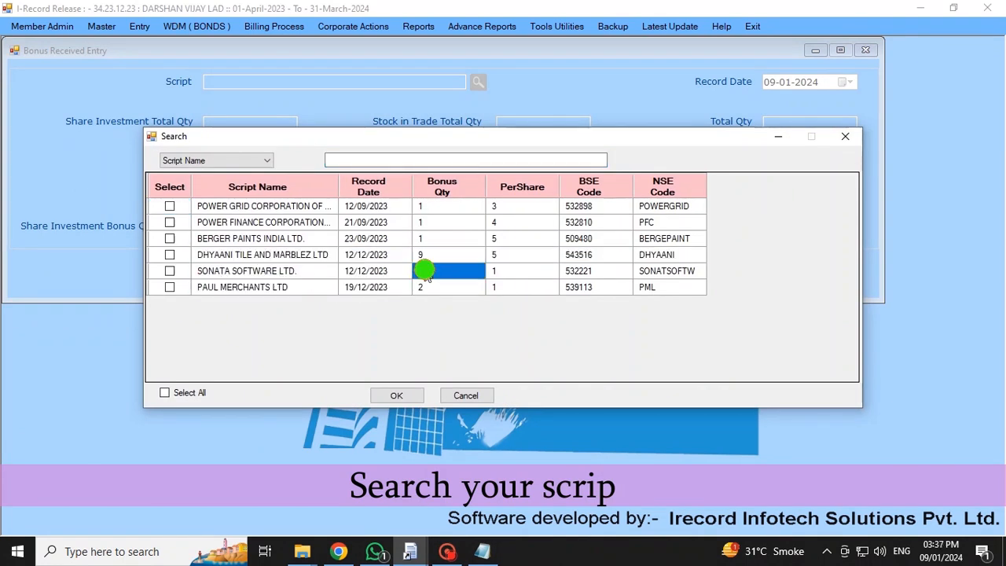
Load the saved DHYAANI TILE AND MARBLEZ LTD bonus entry, review its quantities, and close the Bonus Received Entry form
left_click(170, 255)
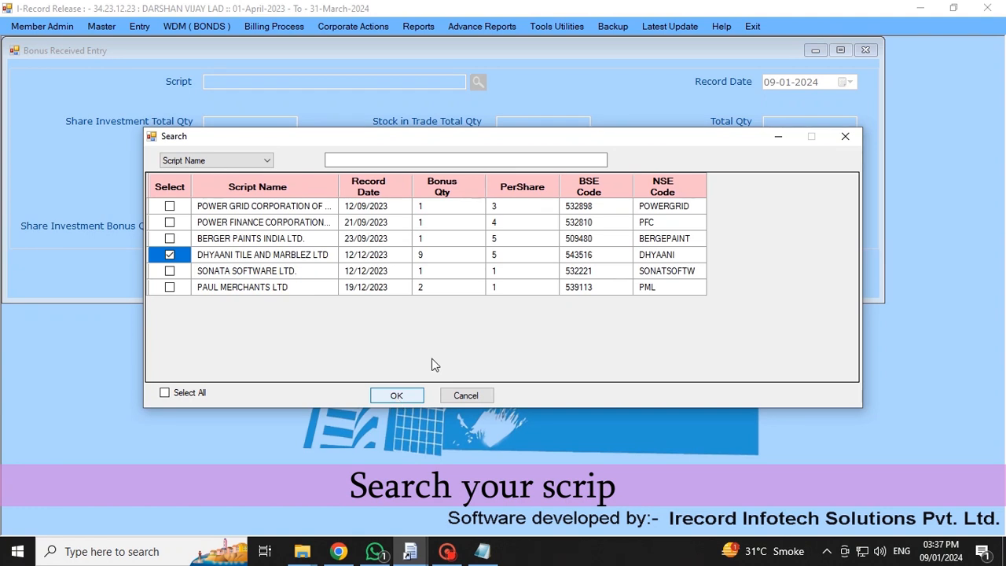
key("Return")
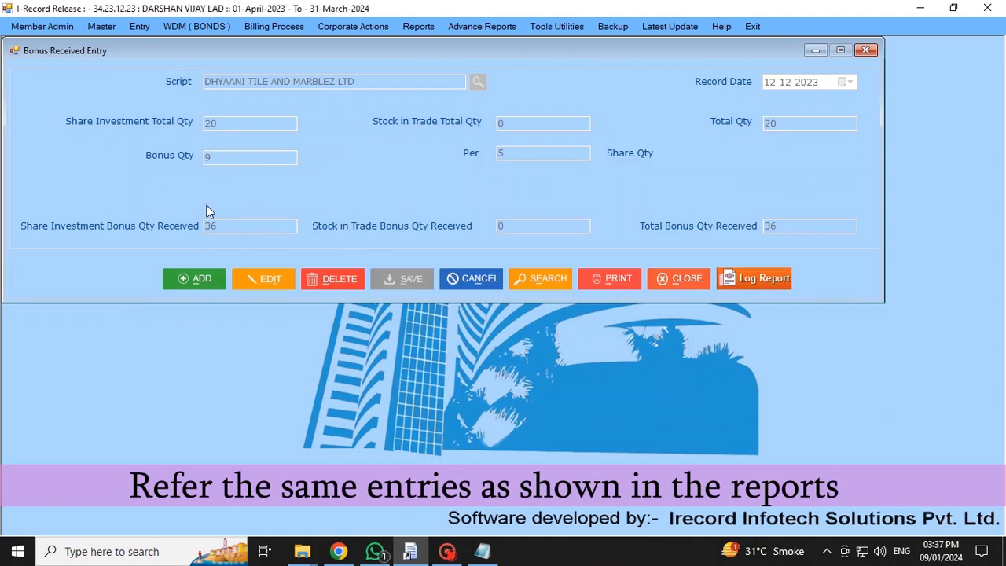
left_click(869, 54)
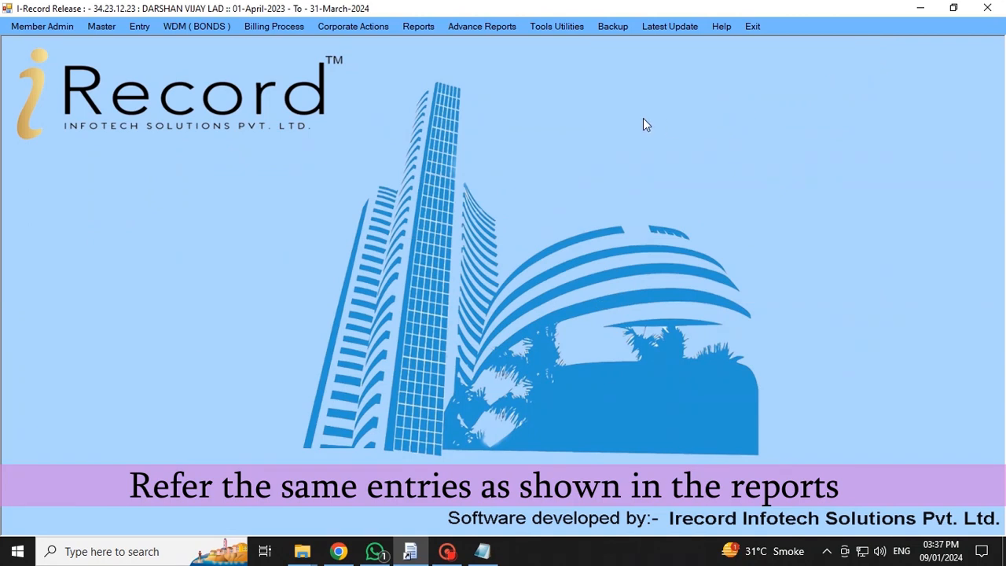
Generate the equity ST, LT, Speculation report for SONATA SOFTWARE LTD. with the Details Profit / Loss [With rate] option
left_click(419, 27)
mouse_move(536, 47)
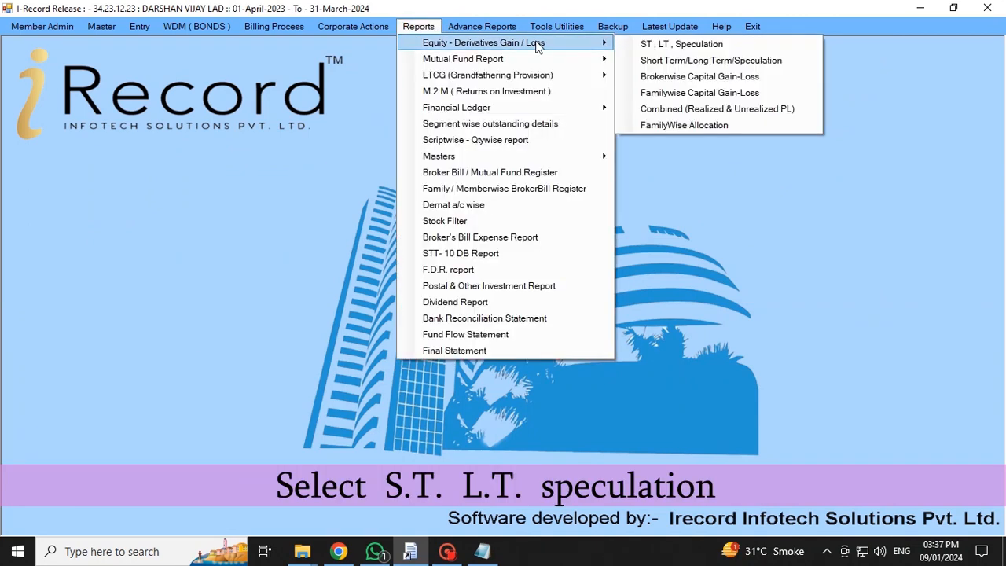
left_click(720, 45)
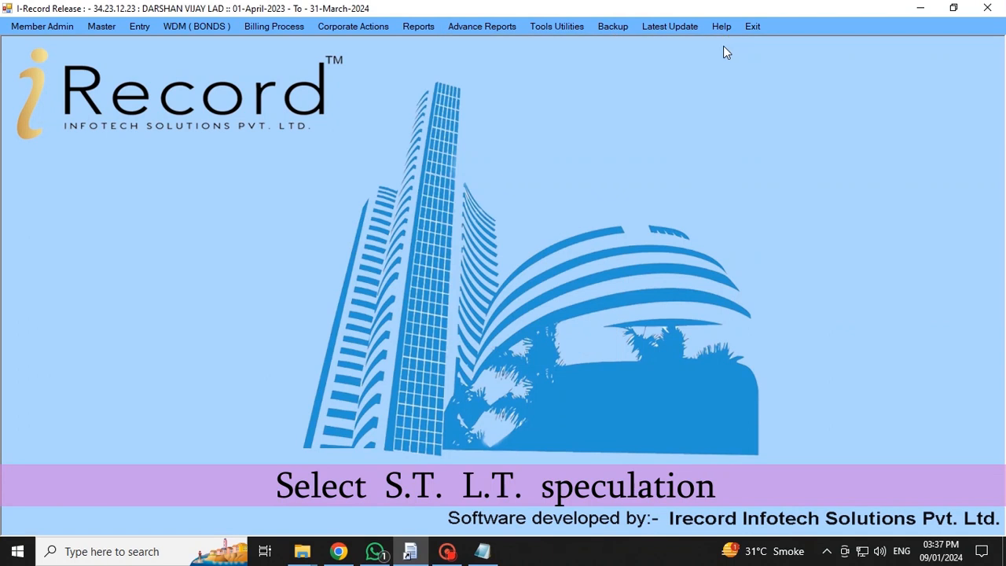
left_click(374, 149)
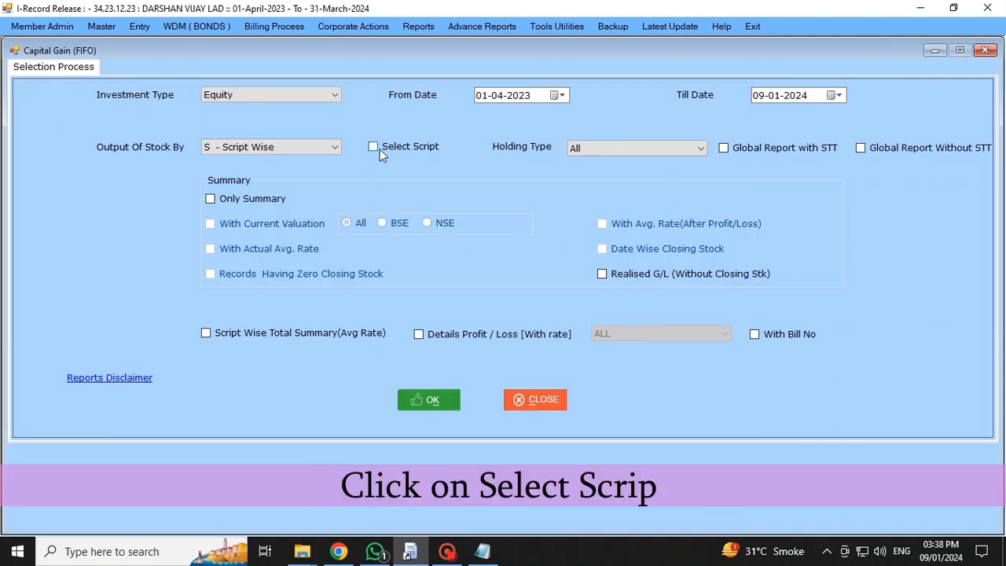
type("s")
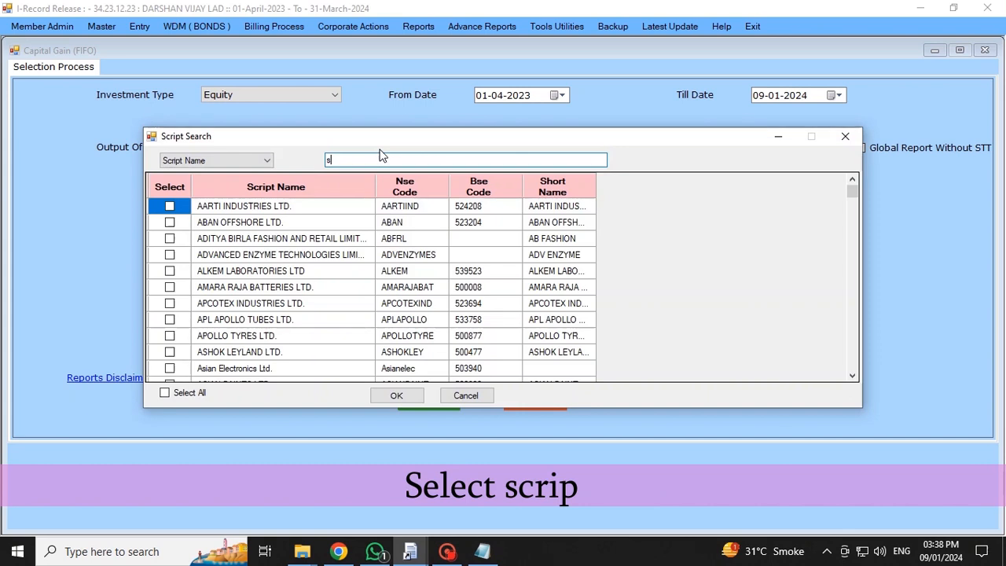
type("onata")
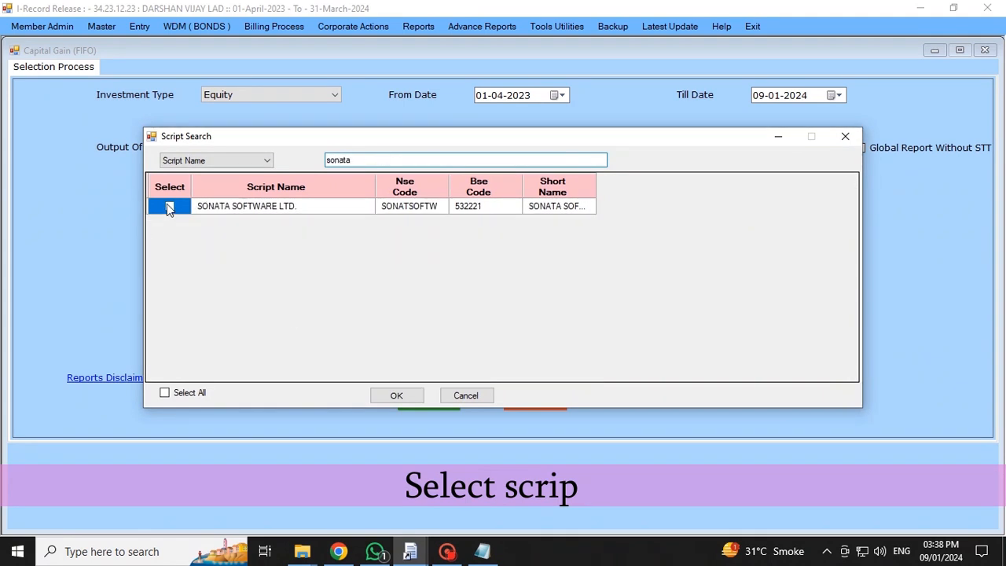
left_click(169, 209)
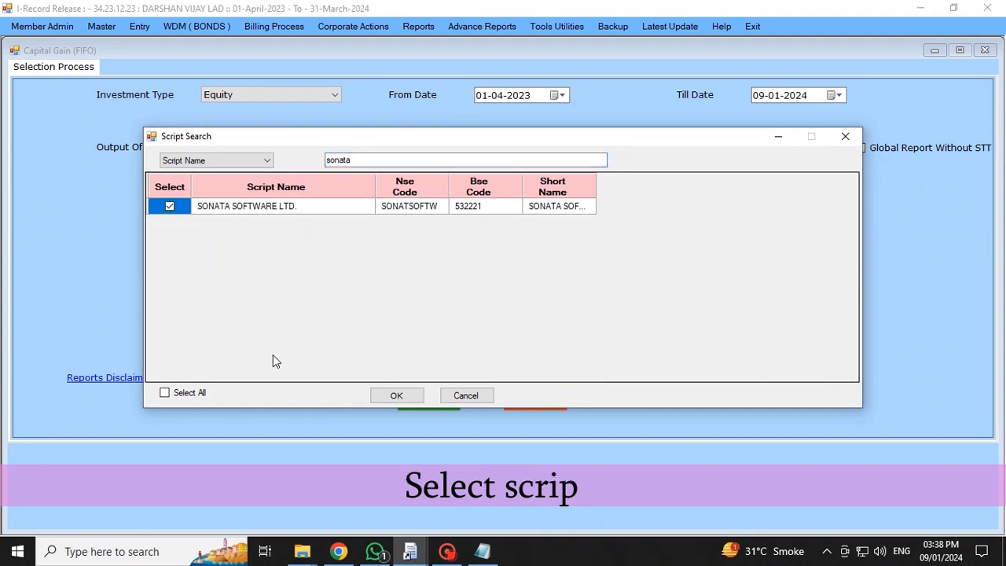
left_click(414, 397)
left_click(418, 334)
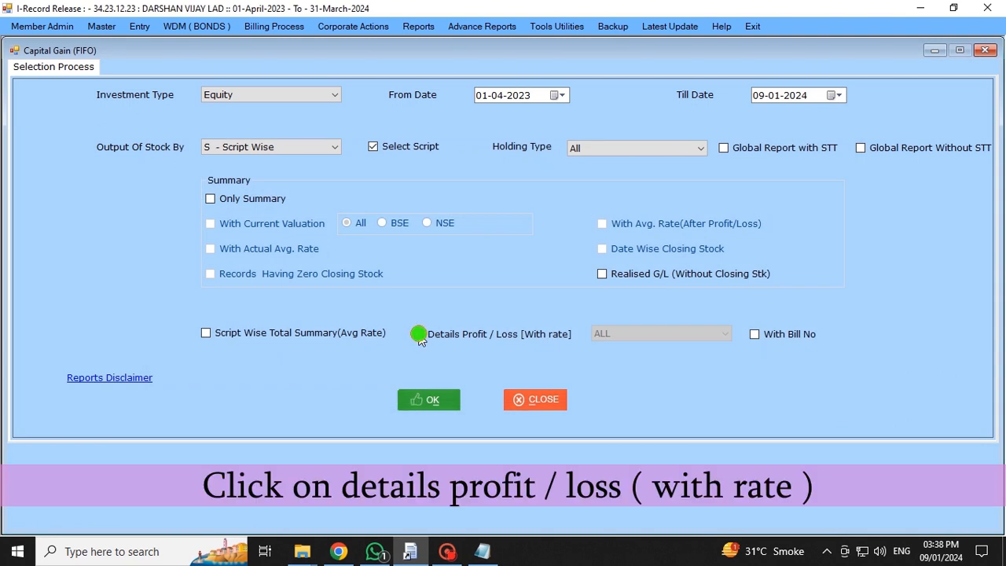
left_click(419, 401)
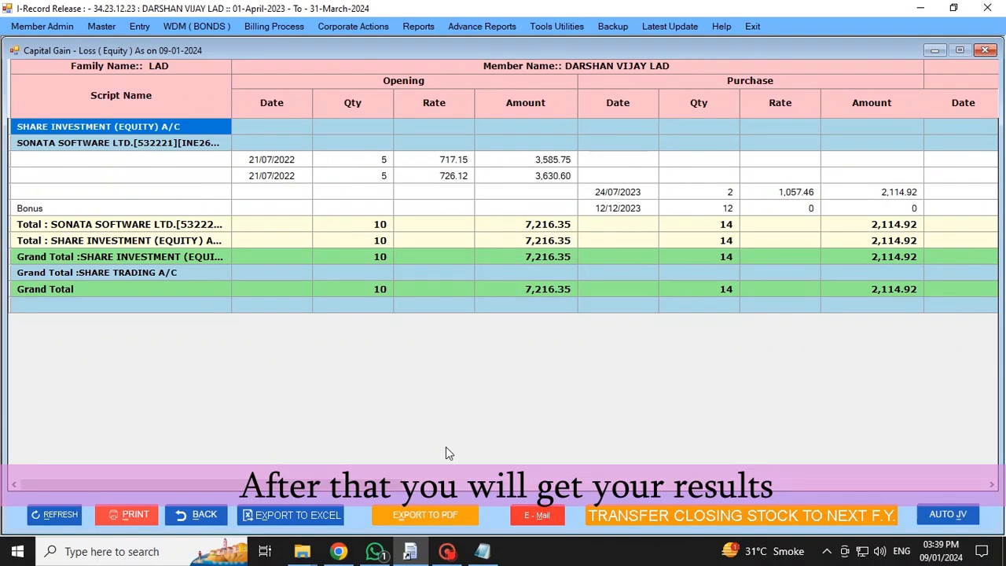
Examine the Bonus row in the Sonata Software report and compare it with the closing quantity totals
left_click_drag(67, 208, 873, 209)
left_click_drag(322, 484, 652, 476)
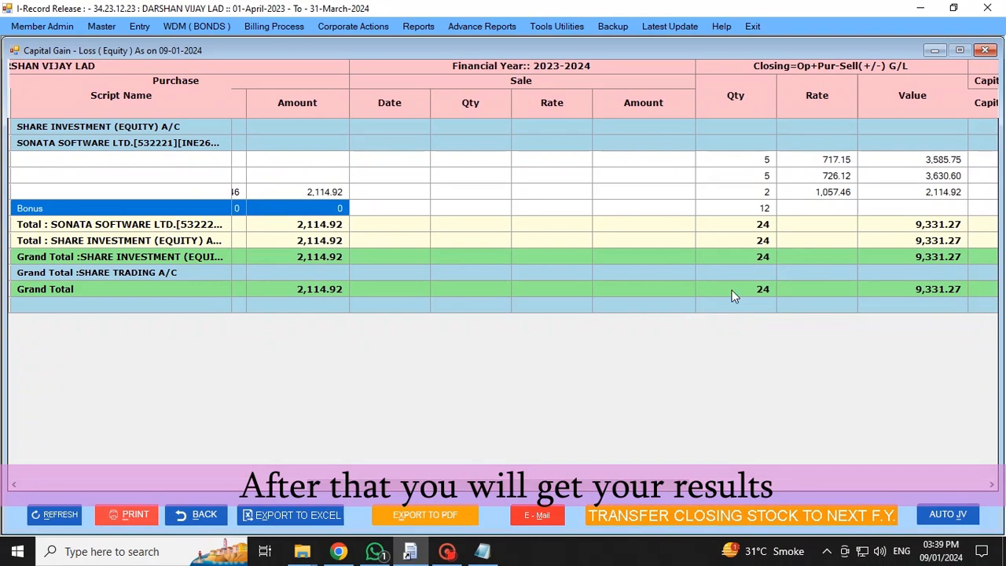
left_click(761, 257)
left_click(31, 208)
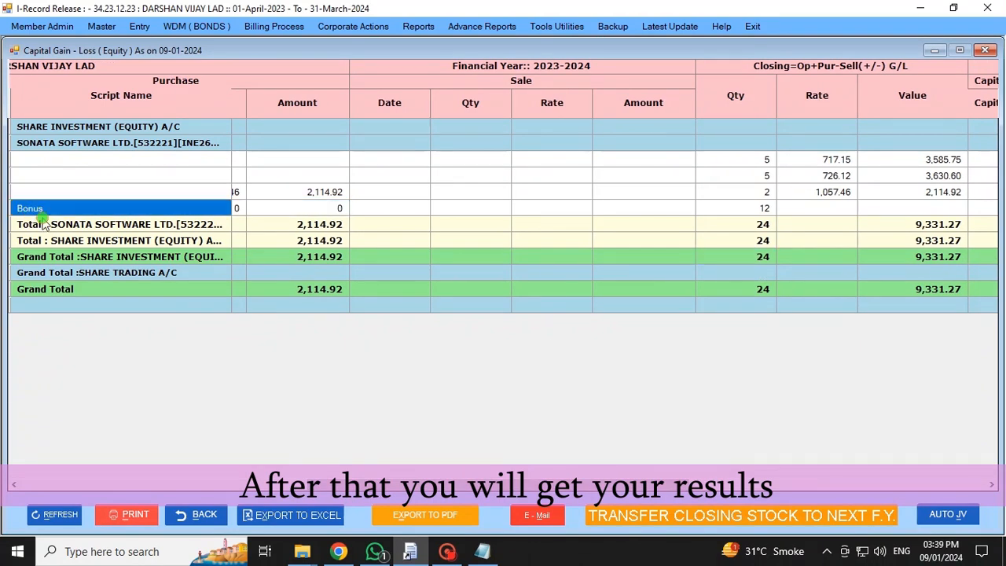